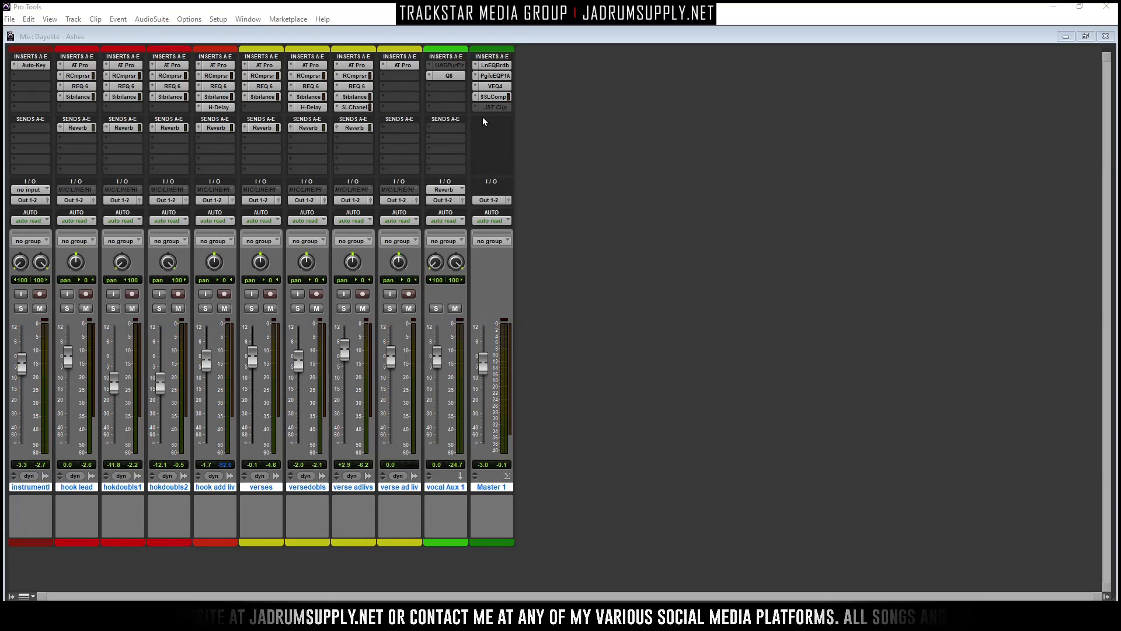
# Step: Show the Inserts F-J section in the mixer and open Master 1's WLM Meter in the empty area beside the channels
pyautogui.rightClick(464, 121)
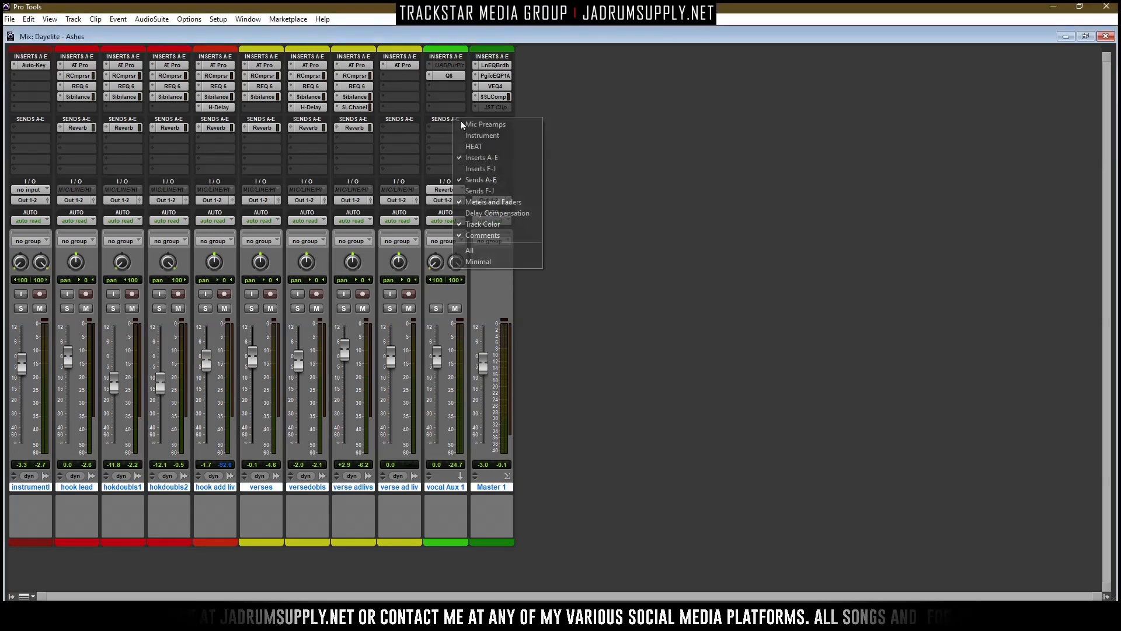
pyautogui.click(480, 190)
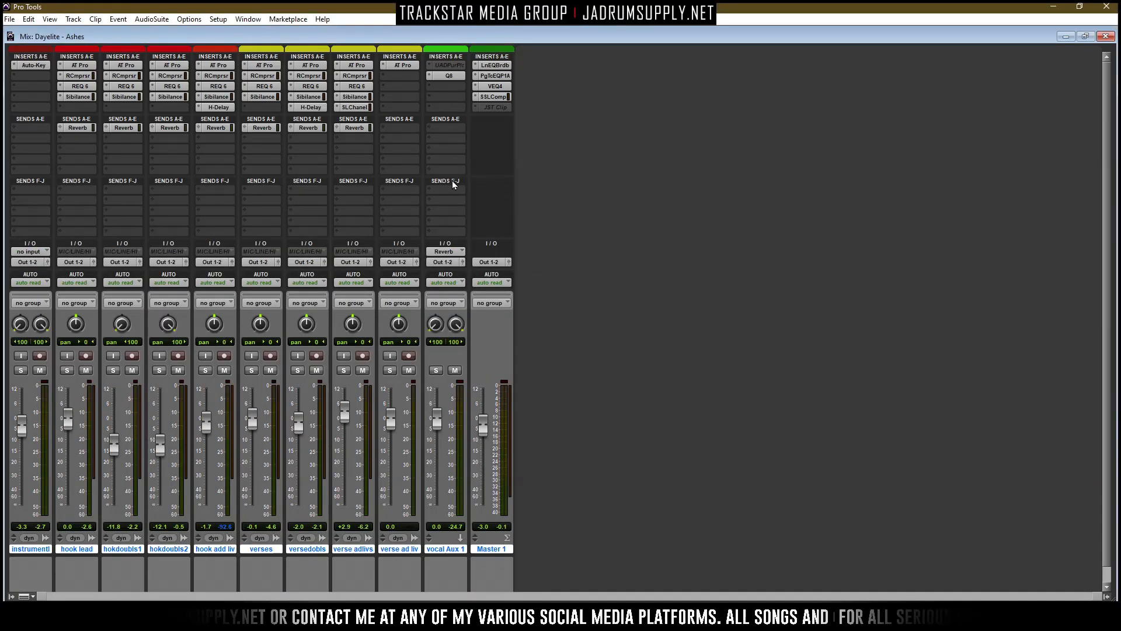
pyautogui.rightClick(448, 119)
pyautogui.click(478, 168)
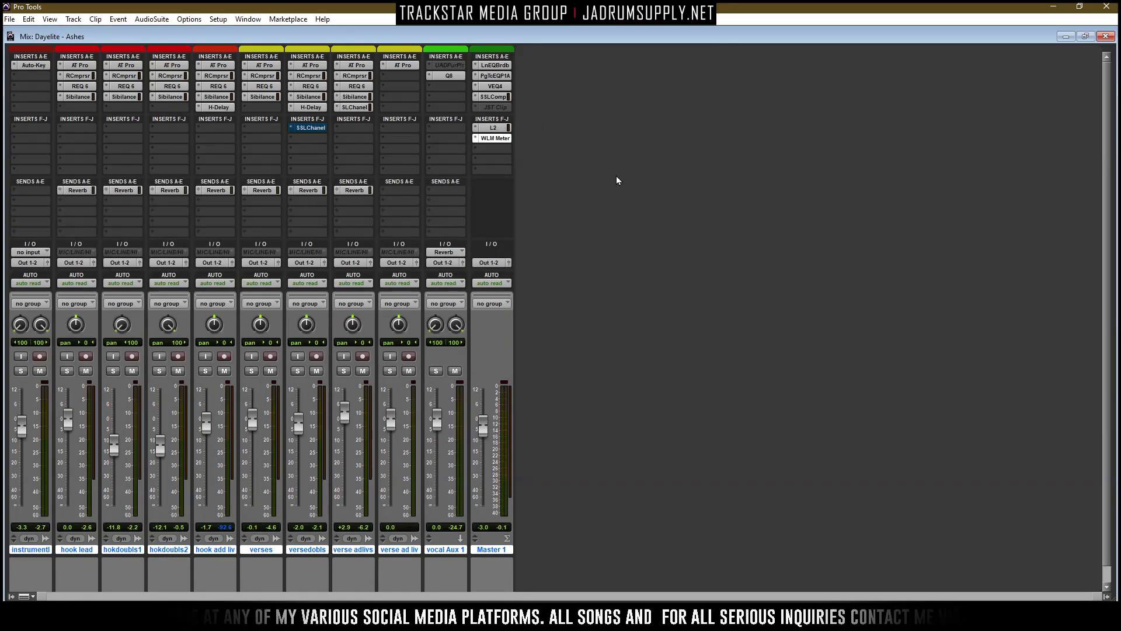
pyautogui.click(495, 138)
pyautogui.moveTo(400, 127); pyautogui.dragTo(1000, 67)
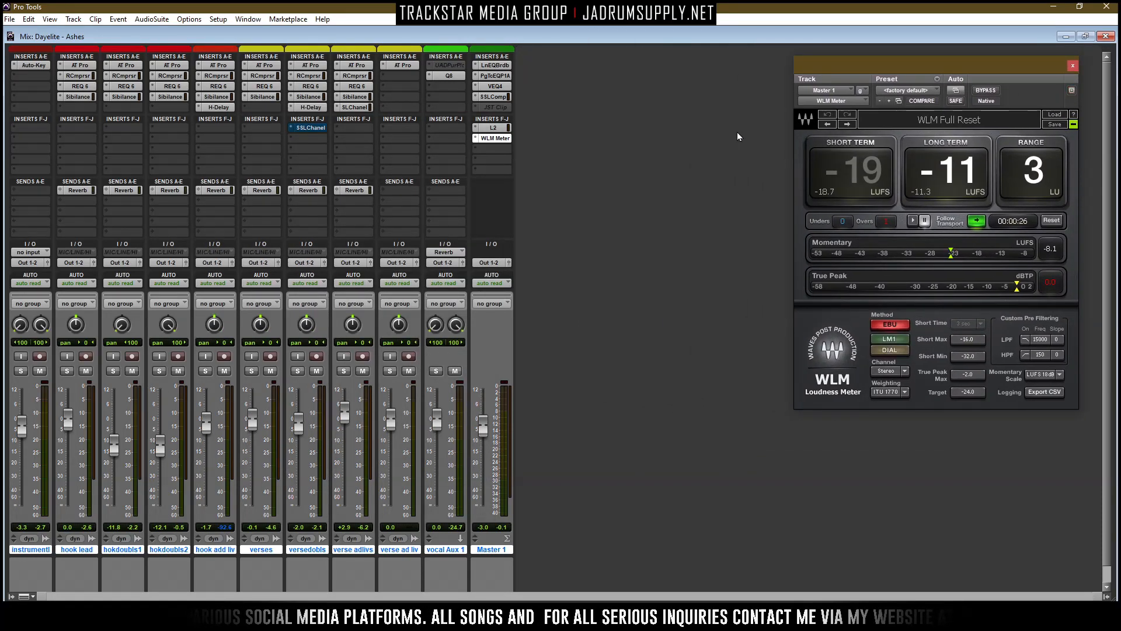
# Step: Insert the stereo Waves Audio Dorrough meter in the fourth F-J insert slot of Master 1 and enable its Auto peak mode
pyautogui.click(497, 164)
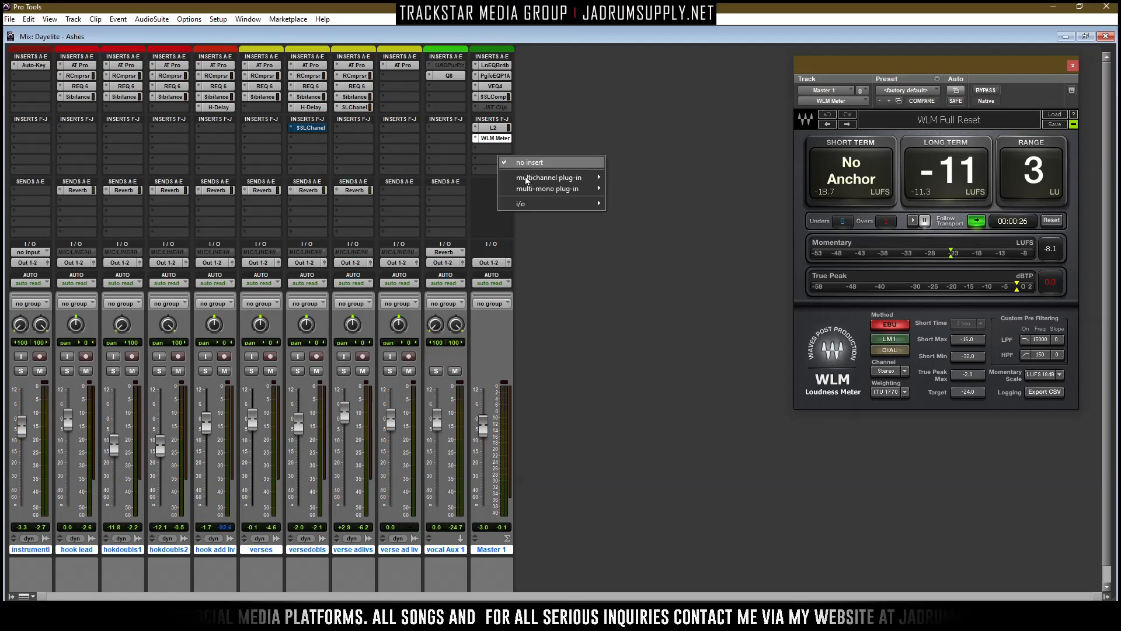
pyautogui.moveTo(591, 179)
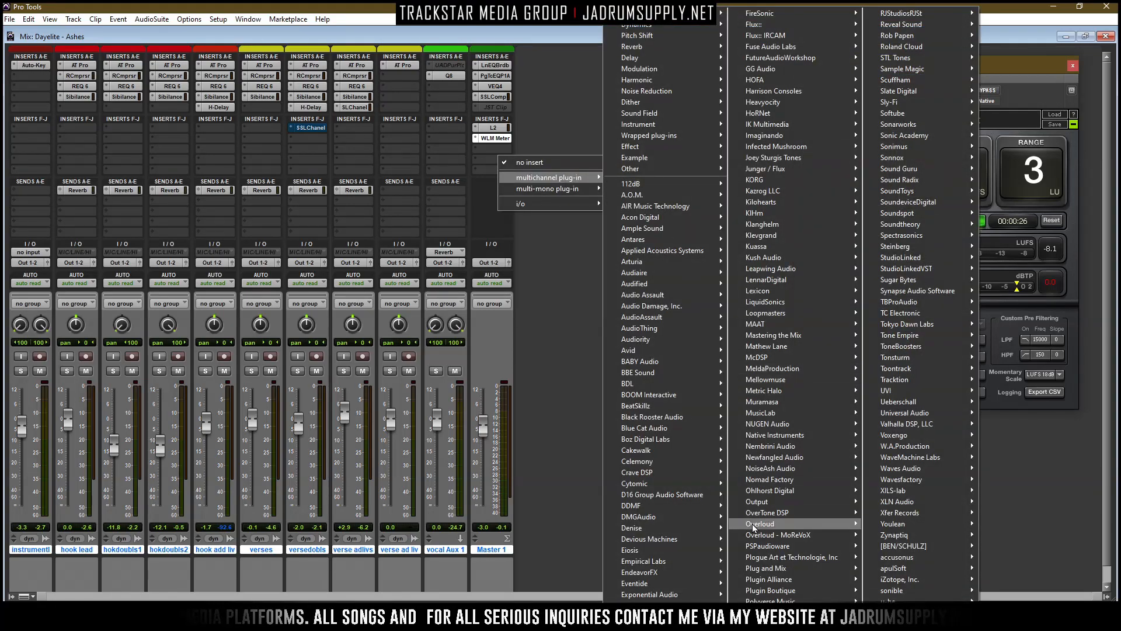
pyautogui.moveTo(940, 471)
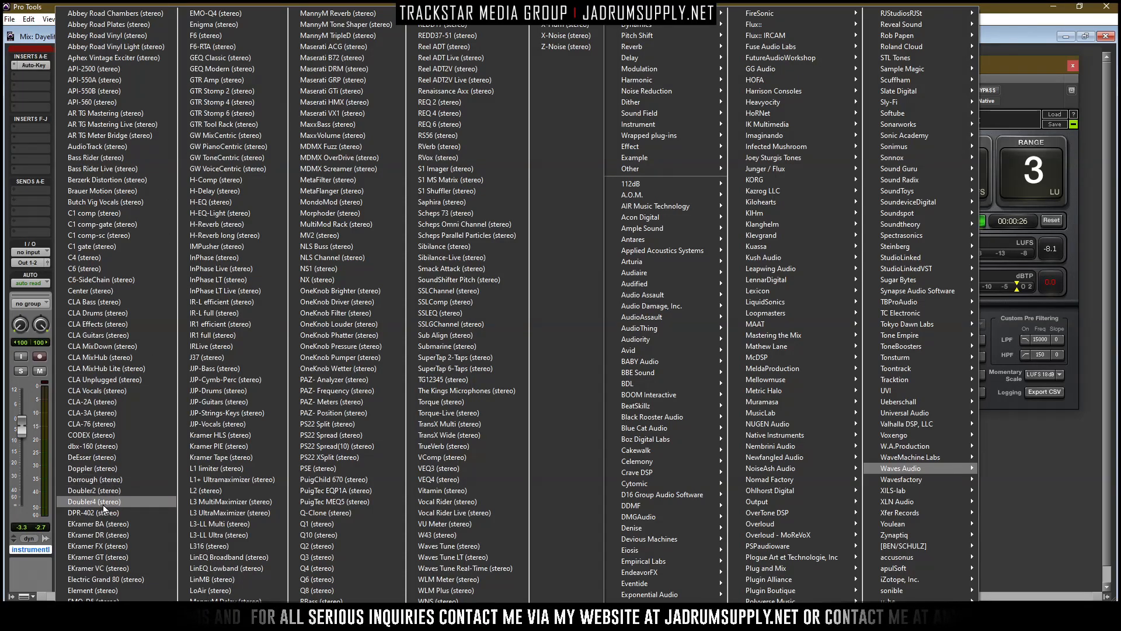
pyautogui.click(95, 480)
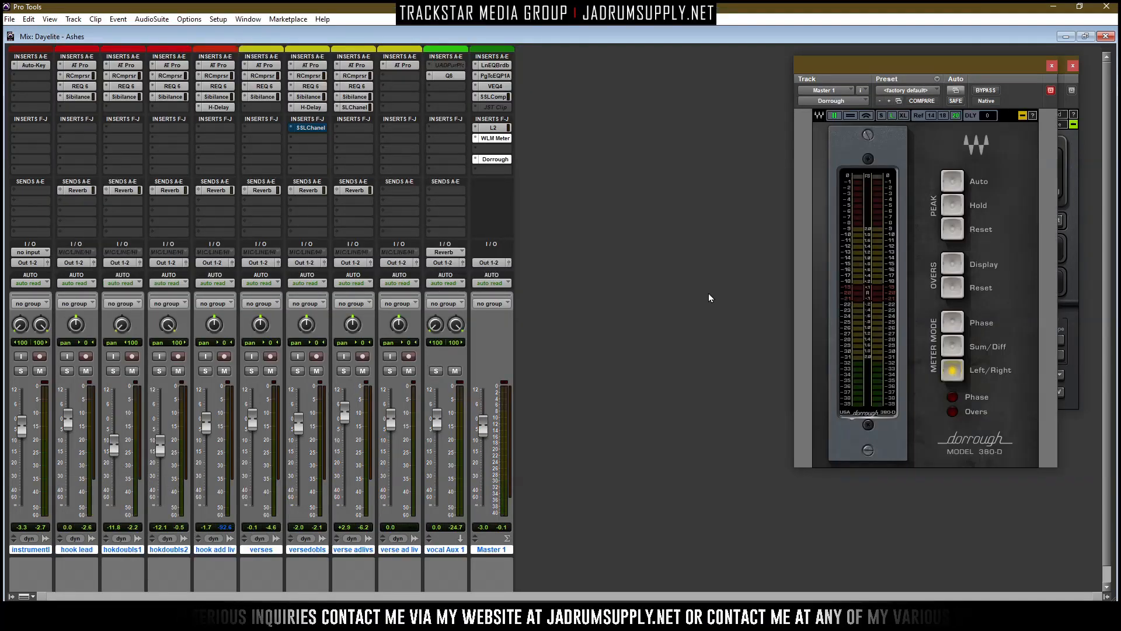
pyautogui.click(953, 183)
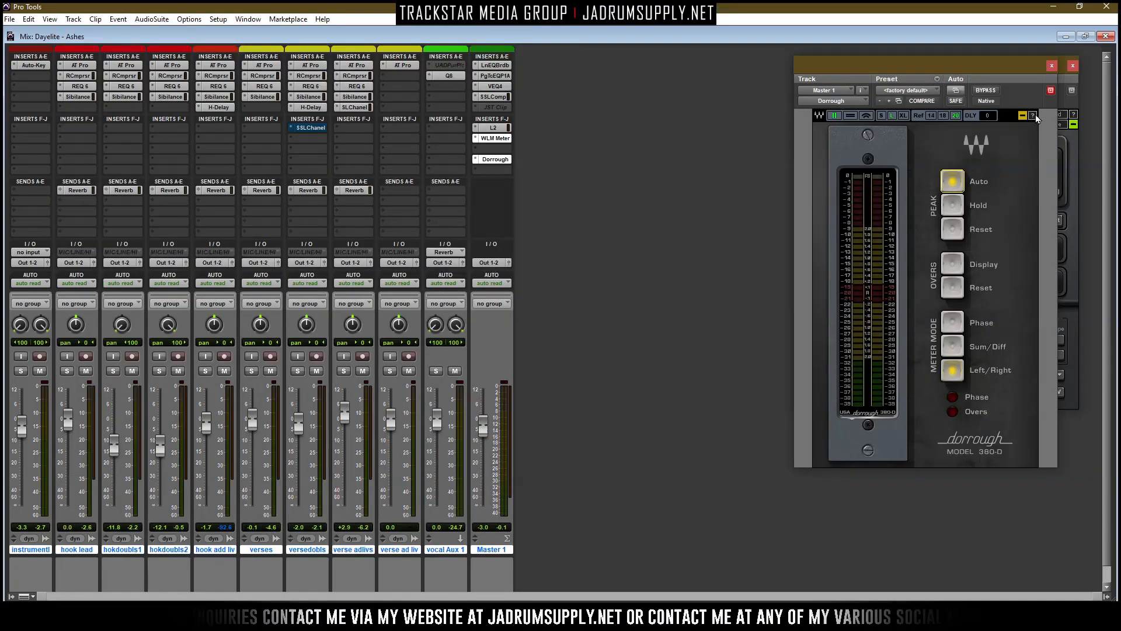
# Step: Change the Dorrough meter to its horizontal layout and arrange it below the WLM Meter so both are fully visible
pyautogui.click(852, 116)
pyautogui.moveTo(1014, 85); pyautogui.dragTo(923, 421)
pyautogui.click(961, 316)
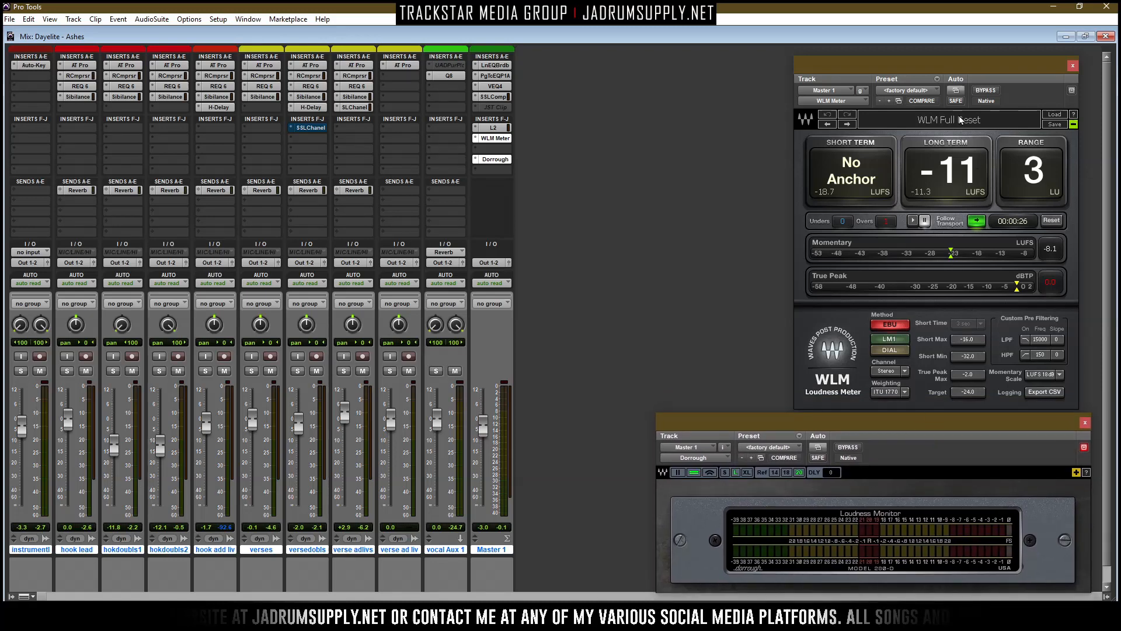
pyautogui.moveTo(984, 62); pyautogui.dragTo(1001, 53)
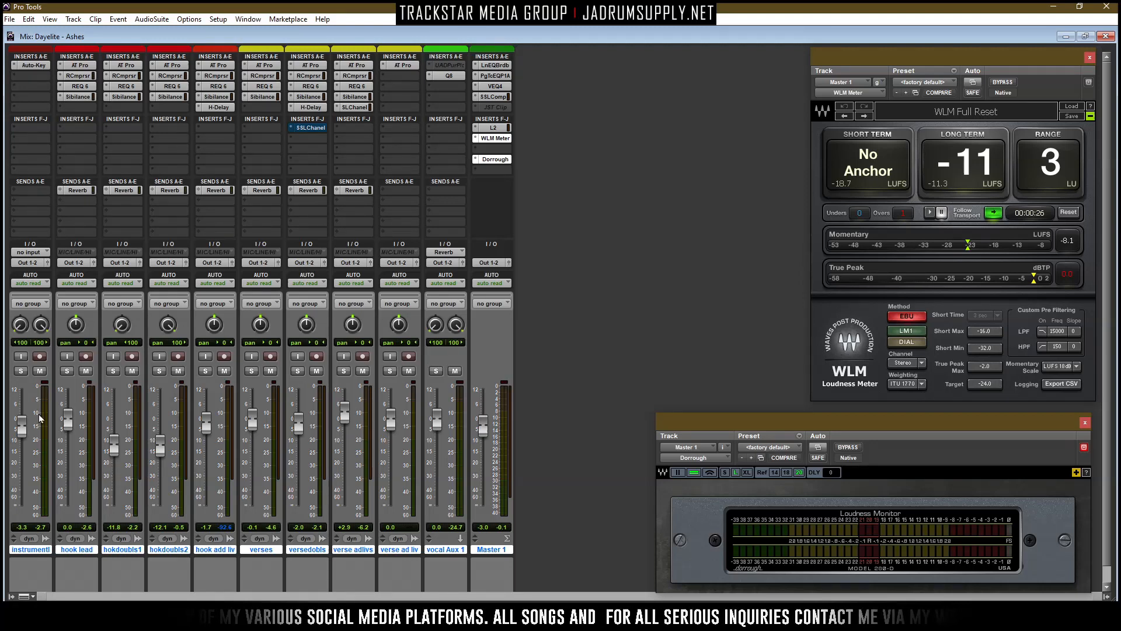
# Step: Play the mix with the instrumental track's fader raised to +12.0 dB and bypass the L2 limiter on Master 1
pyautogui.press('space')
pyautogui.moveTo(21, 425); pyautogui.dragTo(22, 389)
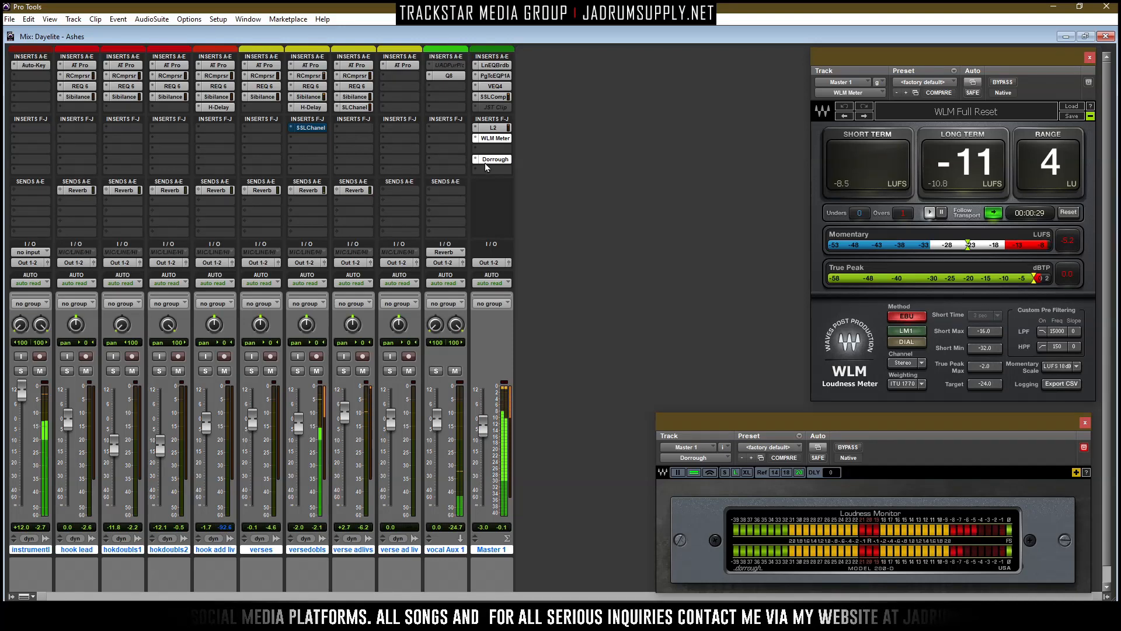
pyautogui.keyDown('ctrl'); pyautogui.click(495, 128); pyautogui.keyUp('ctrl')
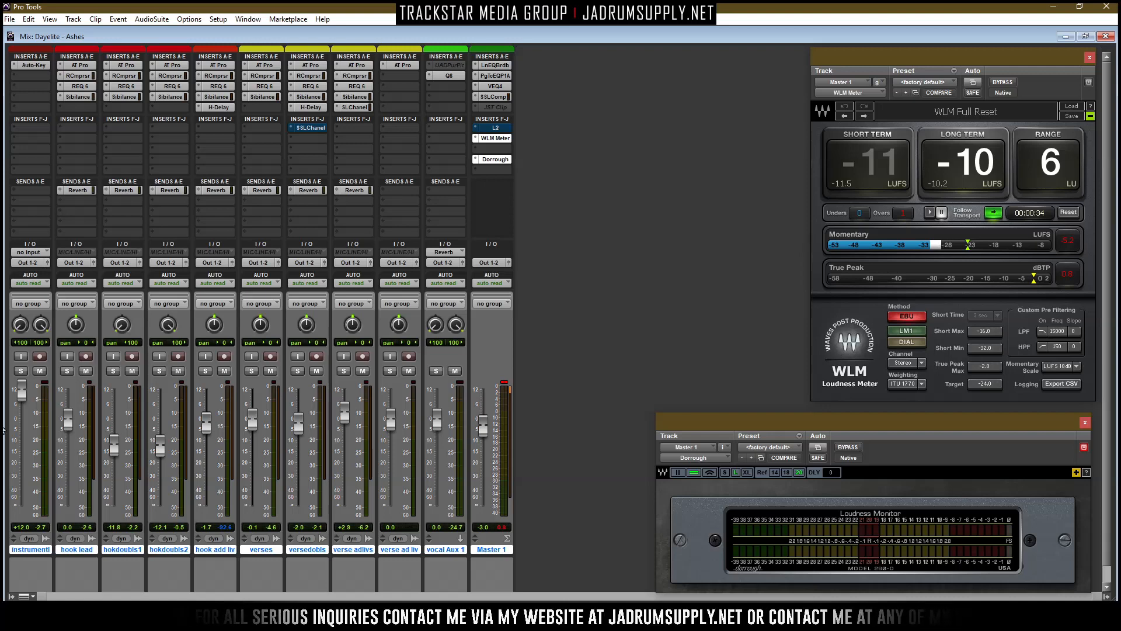
# Step: Return the instrumental fader to -3.3 dB and play the song from the first hook around bar 15 to check the levels
pyautogui.click(21, 426)
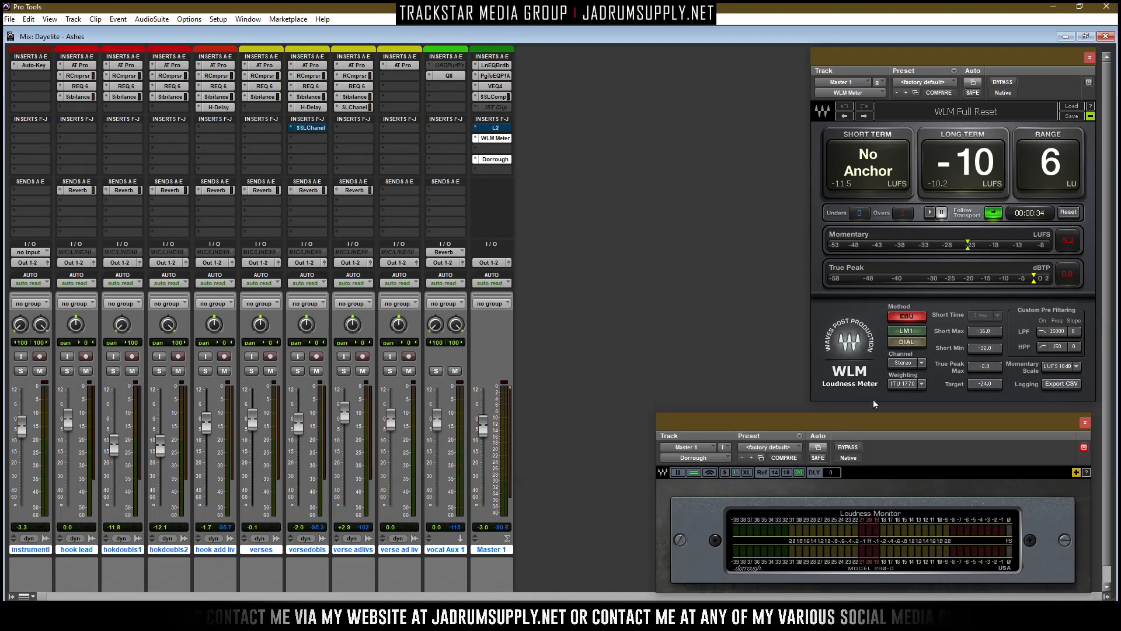
pyautogui.press('space')
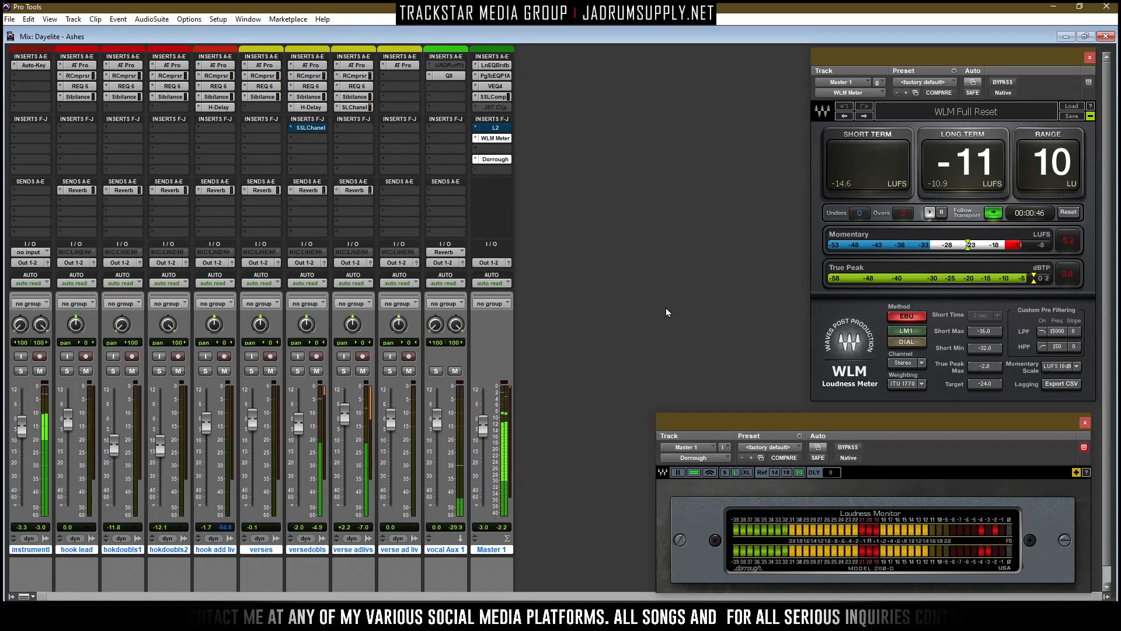
pyautogui.hotkey('ctrl', '=')
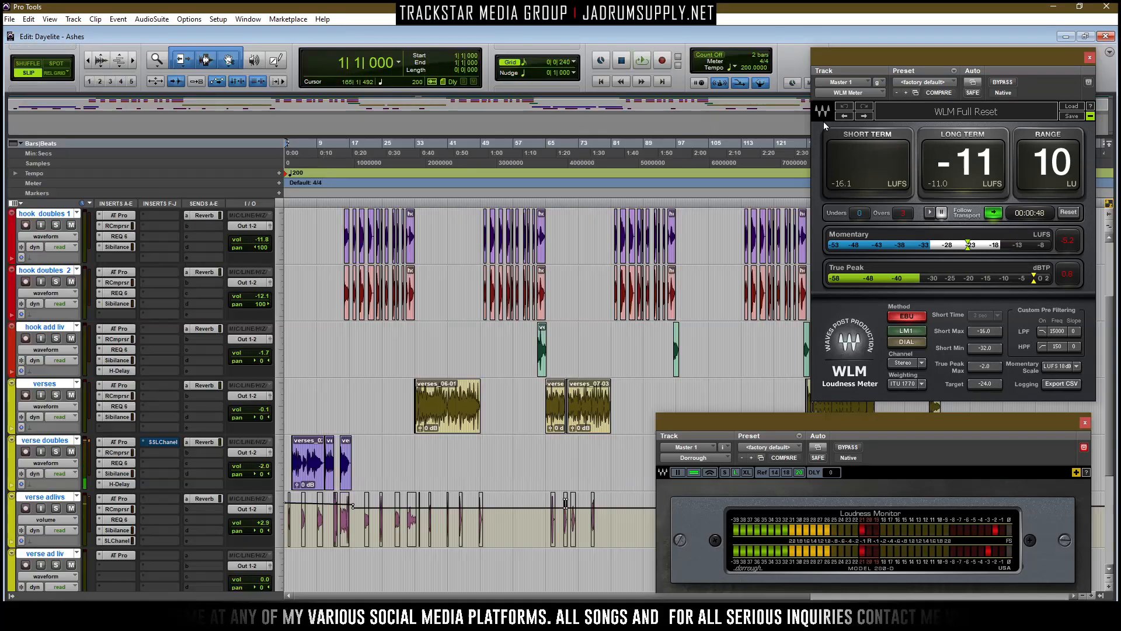
pyautogui.click(345, 195)
pyautogui.press('space')
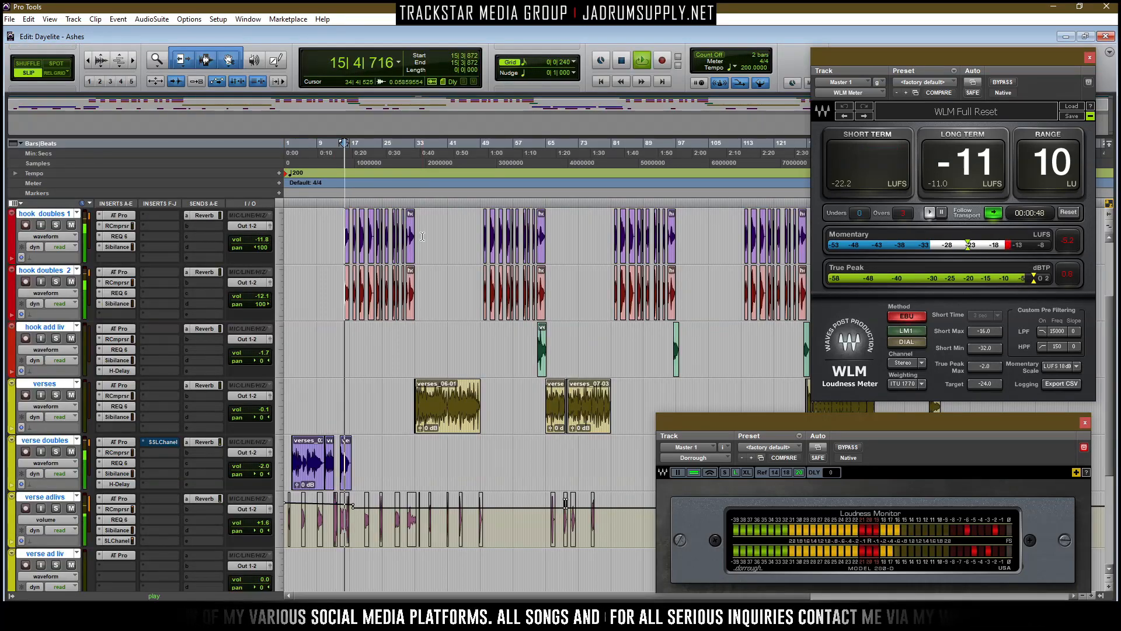
pyautogui.hotkey('ctrl', '=')
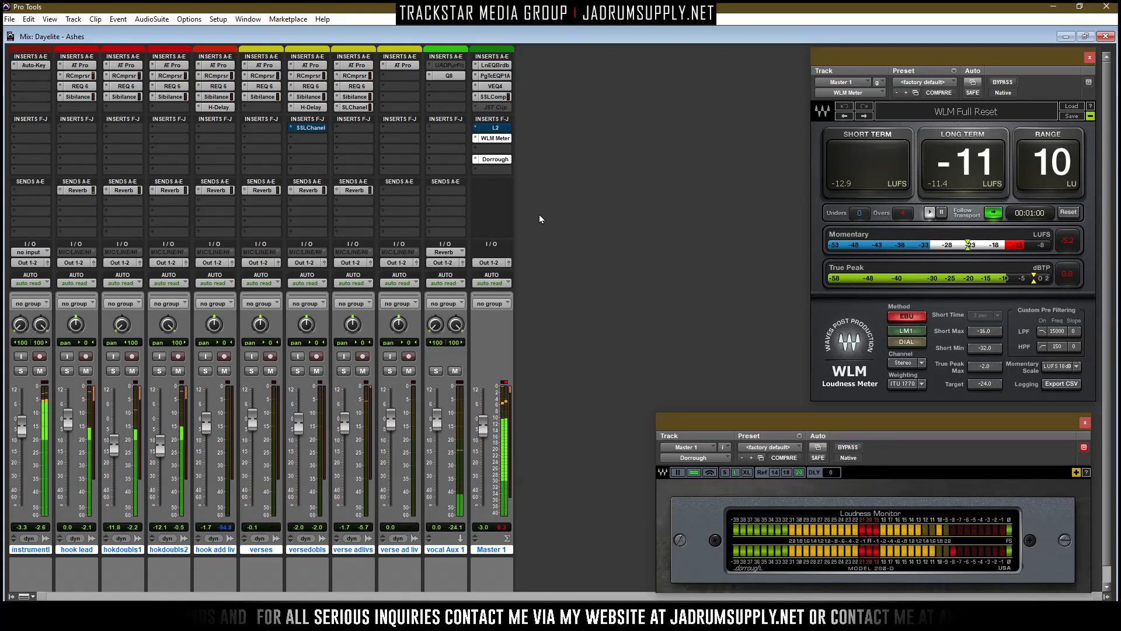
pyautogui.press('space')
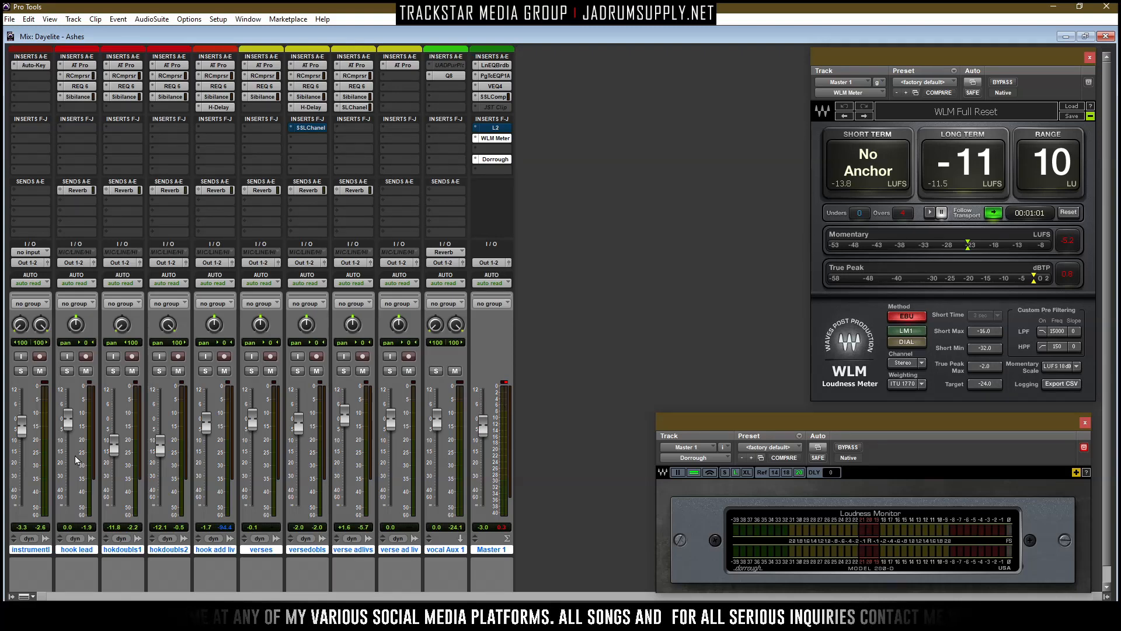
# Step: Reveal the mixer's track and group lists, activate the ALL group and reset every fader to 0.0 dB
pyautogui.click(11, 596)
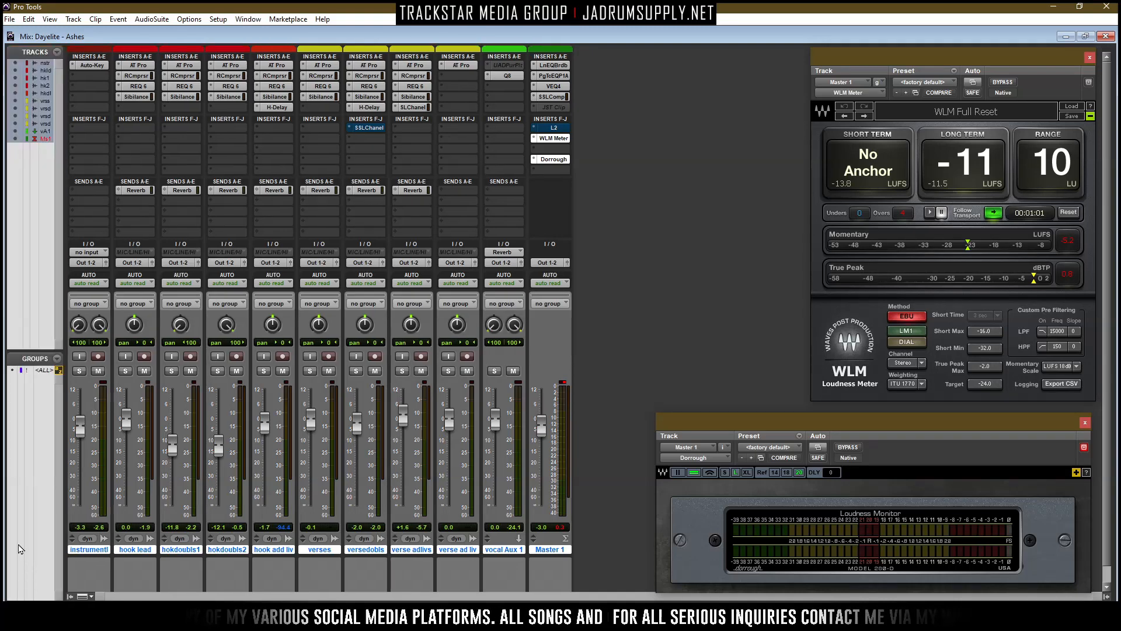
pyautogui.click(44, 370)
pyautogui.keyDown('alt'); pyautogui.click(80, 428); pyautogui.keyUp('alt')
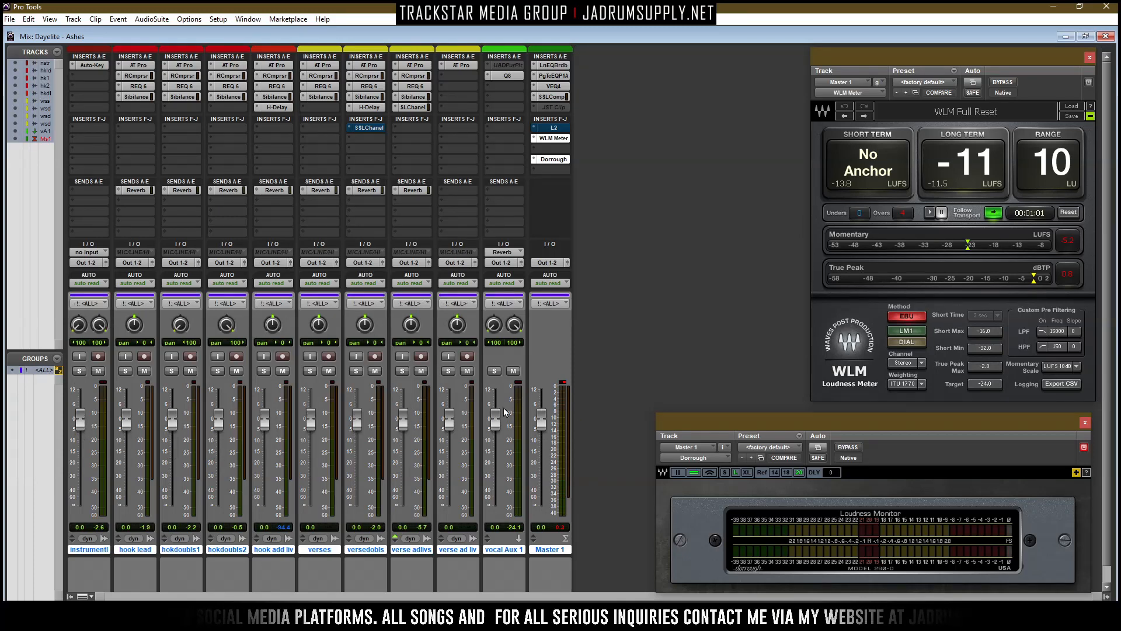
# Step: Bypass all inserts on every track, including Master 1, and deactivate the ALL group
pyautogui.click(563, 383)
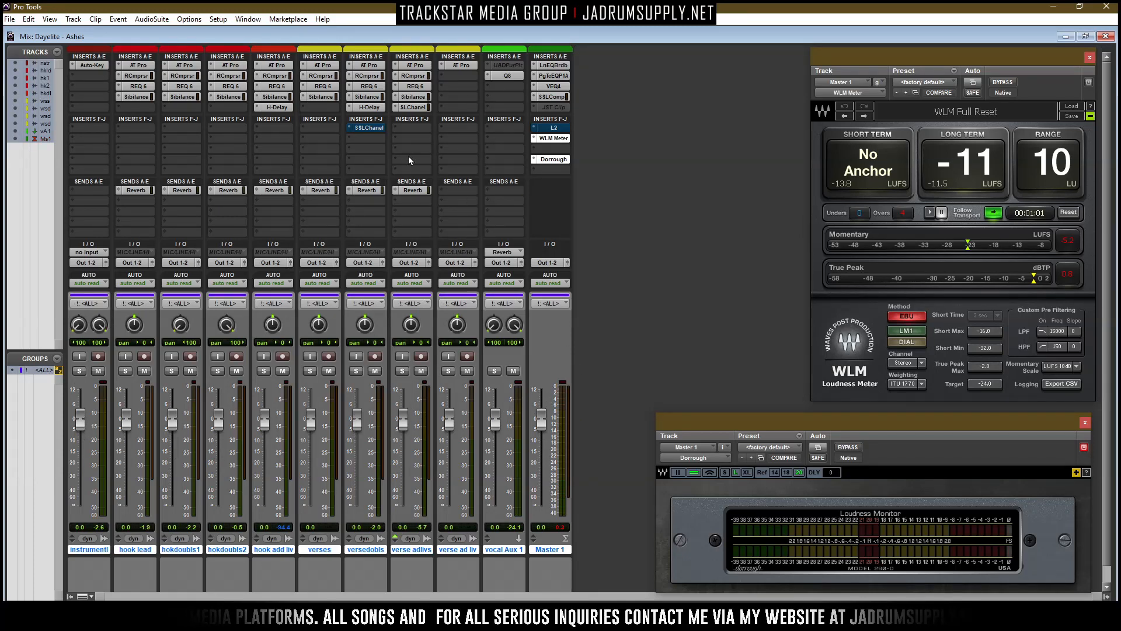
pyautogui.hotkey('shift', 'a')
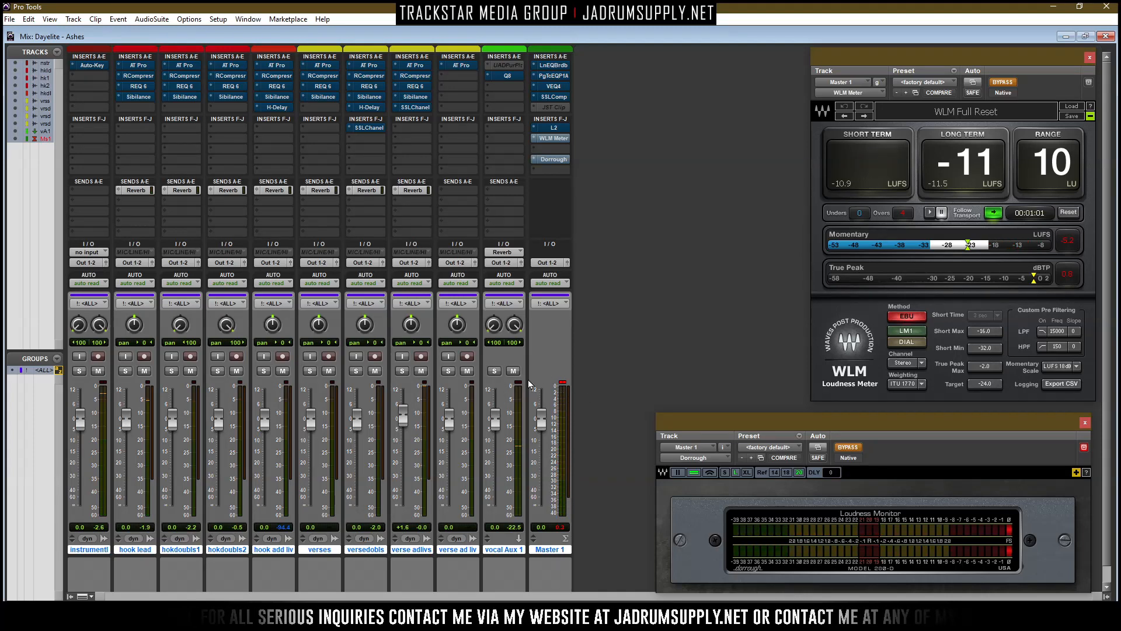
pyautogui.click(42, 371)
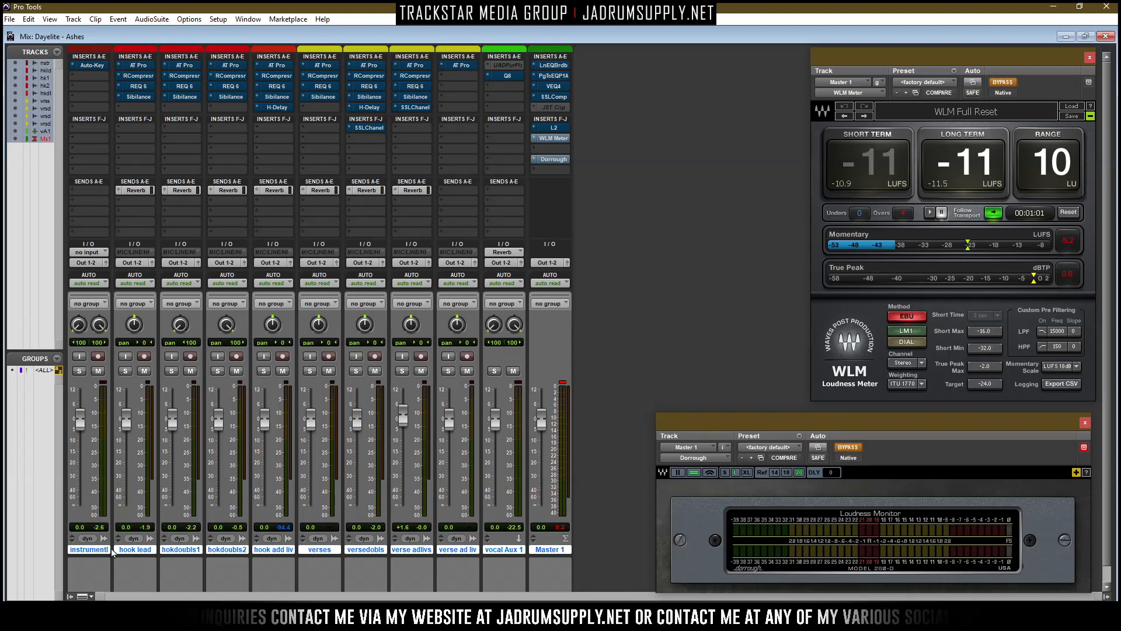
# Step: Group all tracks from the instrumental through vocal Aux 1, leaving Master 1 out, with the default group settings
pyautogui.keyDown('shift'); pyautogui.click(513, 551); pyautogui.keyUp('shift')
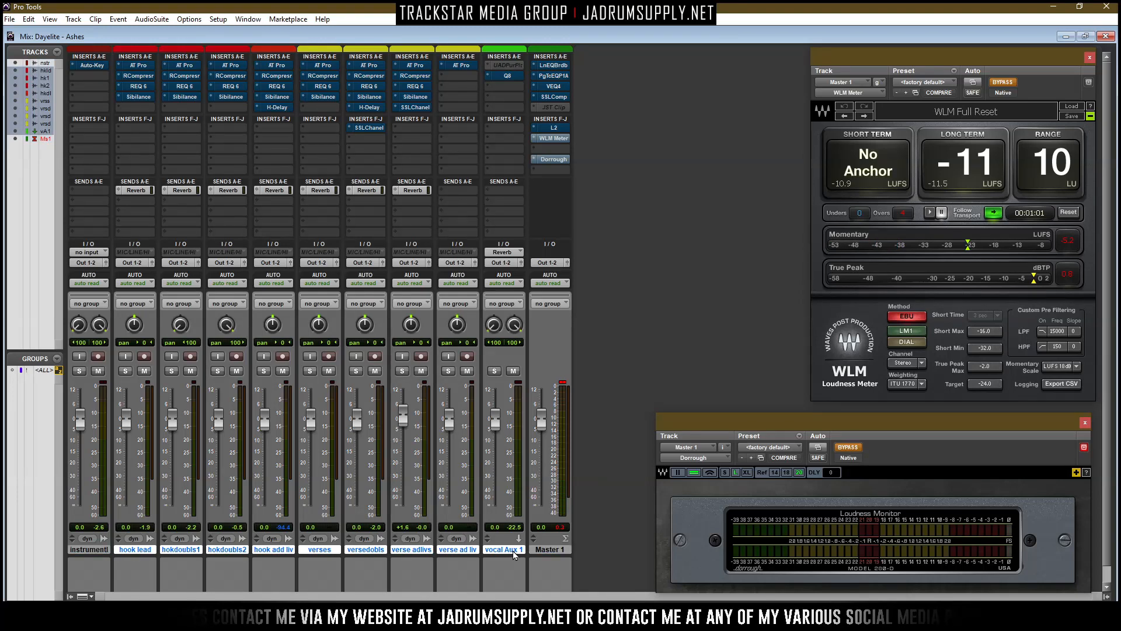
pyautogui.keyDown('ctrl'); pyautogui.click(80, 549); pyautogui.keyUp('ctrl')
pyautogui.click(95, 549)
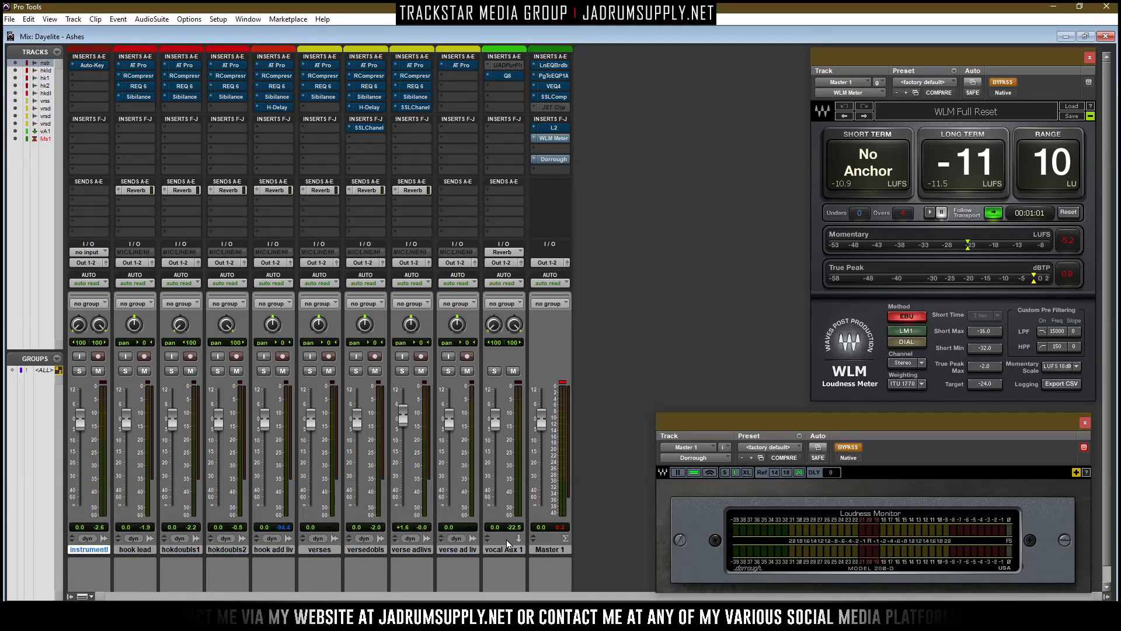
pyautogui.keyDown('shift'); pyautogui.click(510, 550); pyautogui.keyUp('shift')
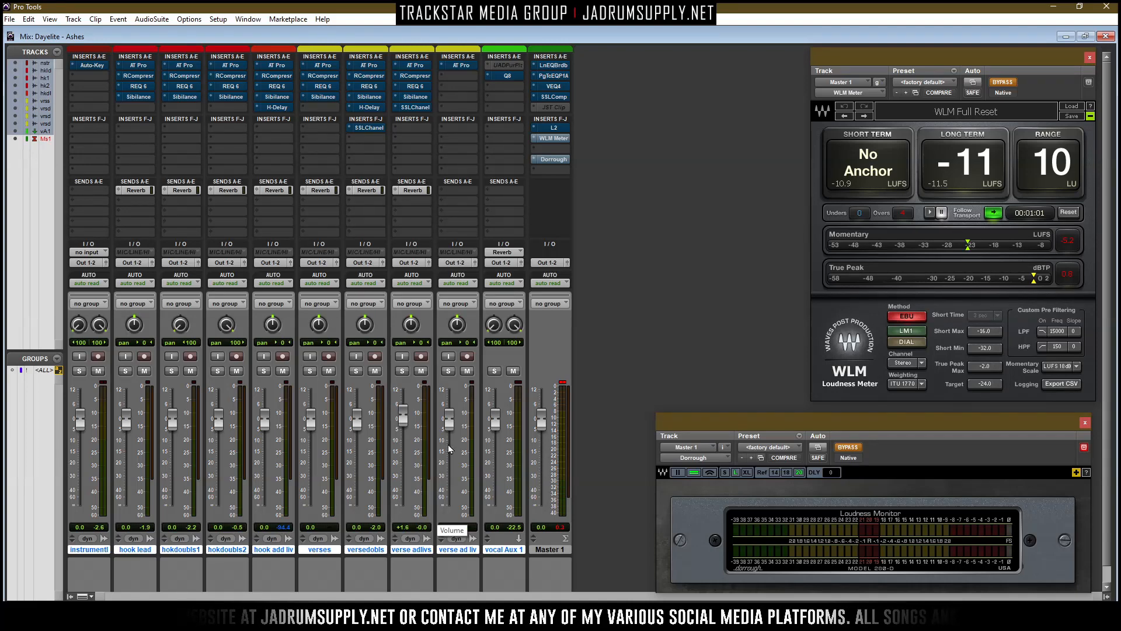
pyautogui.hotkey('ctrl', 'g')
pyautogui.press('Return')
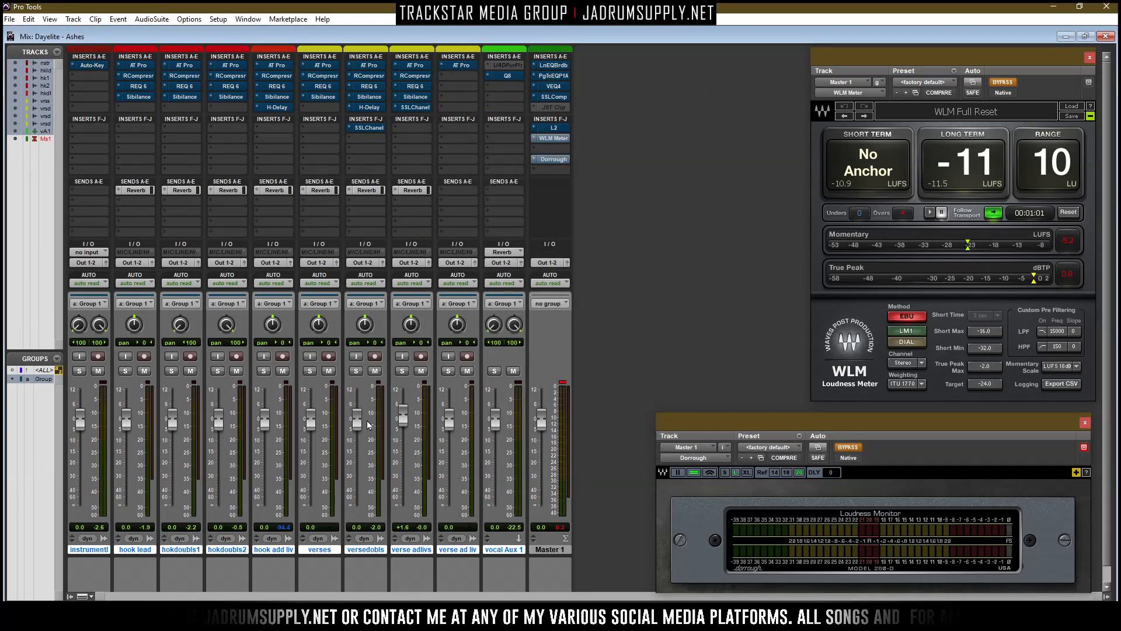
# Step: Lower the grouped faders to about -17.4 dB, clear the peak indicators and play the mix to check the master level
pyautogui.moveTo(357, 418); pyautogui.dragTo(362, 462)
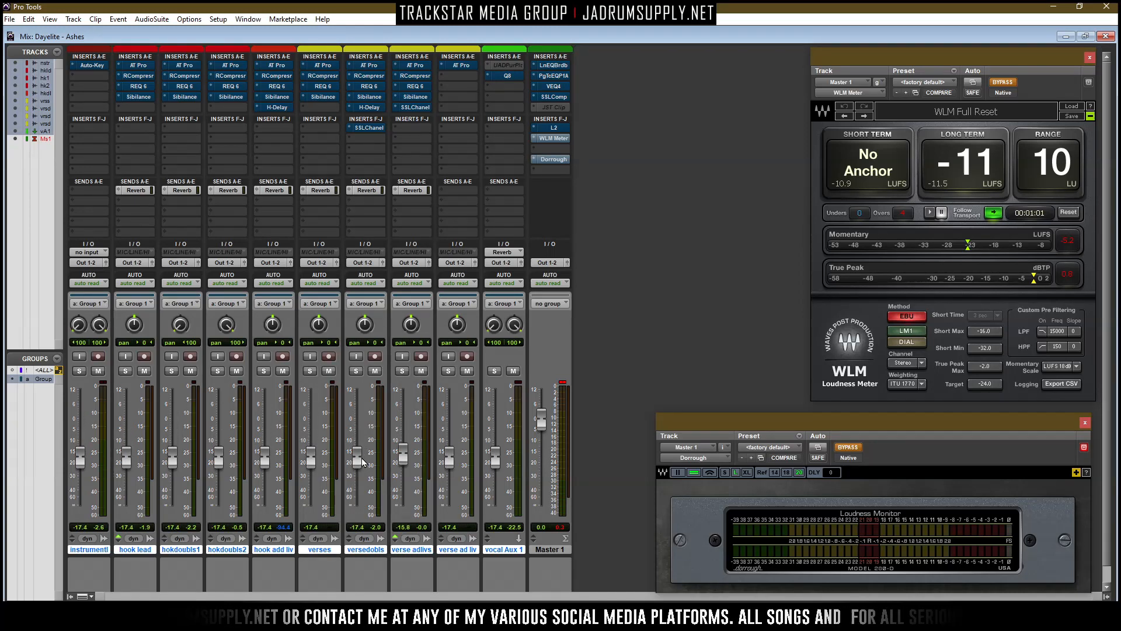
pyautogui.hotkey('alt', 'c')
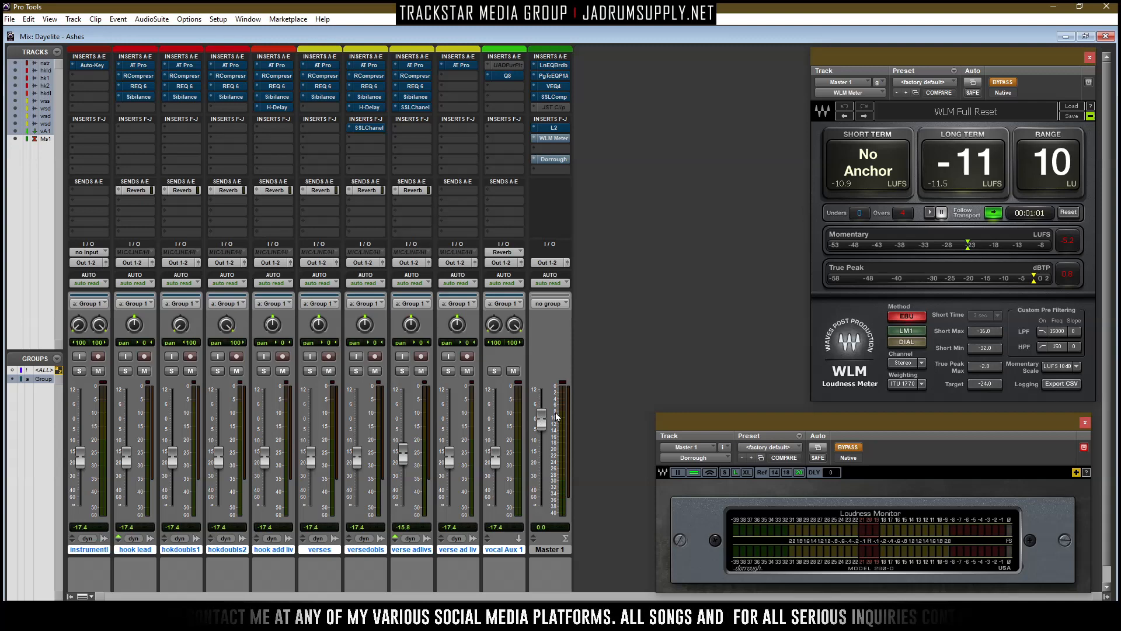
pyautogui.press('space')
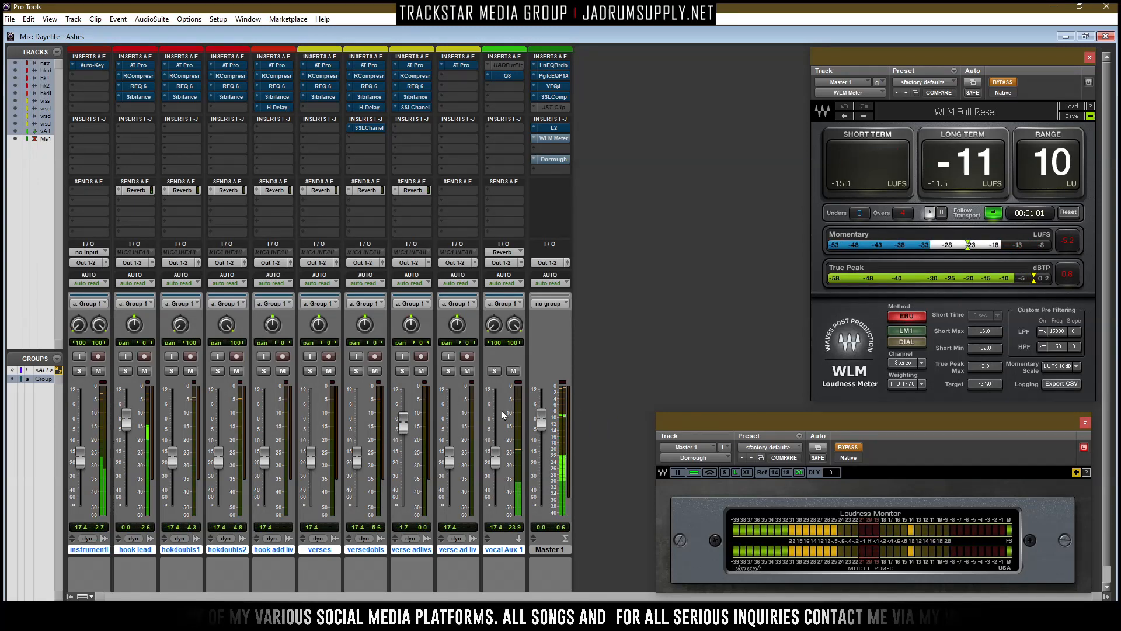
pyautogui.press('space')
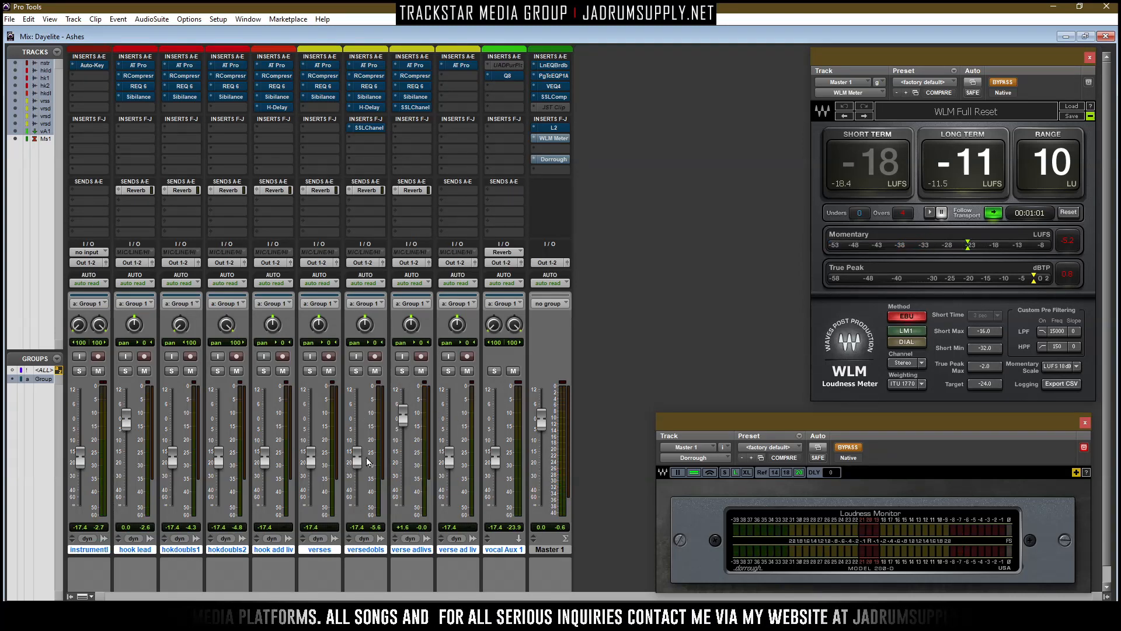
# Step: Pull the grouped track faders all the way down and start playback
pyautogui.moveTo(363, 465)
pyautogui.mouseDown()
pyautogui.moveTo(365, 474)
pyautogui.moveTo(366, 449)
pyautogui.moveTo(363, 472)
pyautogui.moveTo(357, 453)
pyautogui.mouseUp()
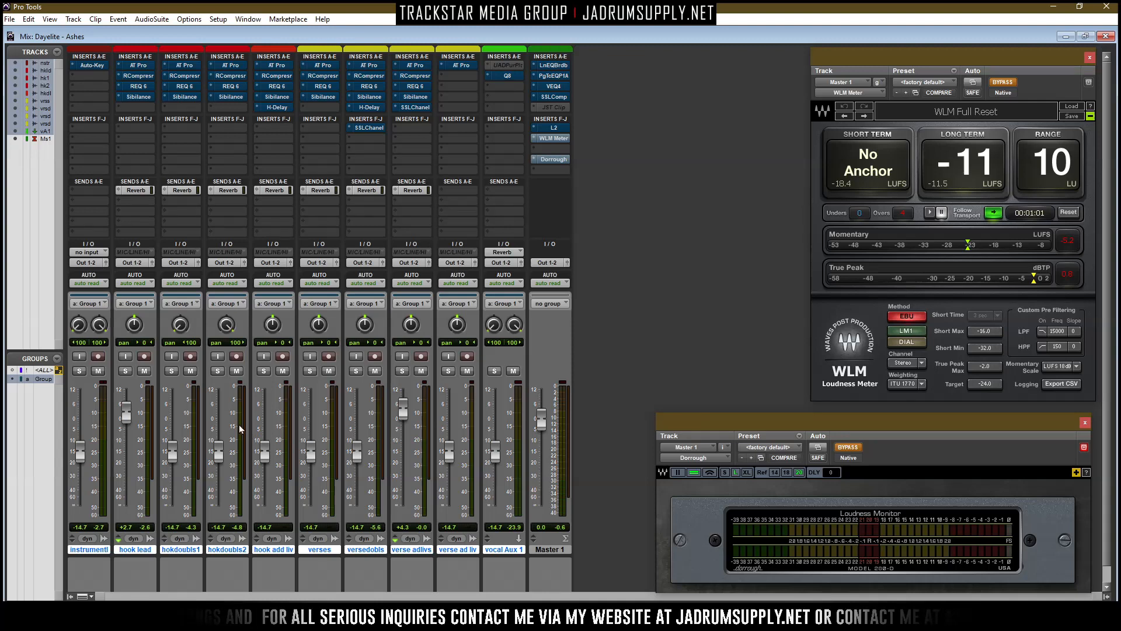
pyautogui.moveTo(217, 454); pyautogui.dragTo(211, 562)
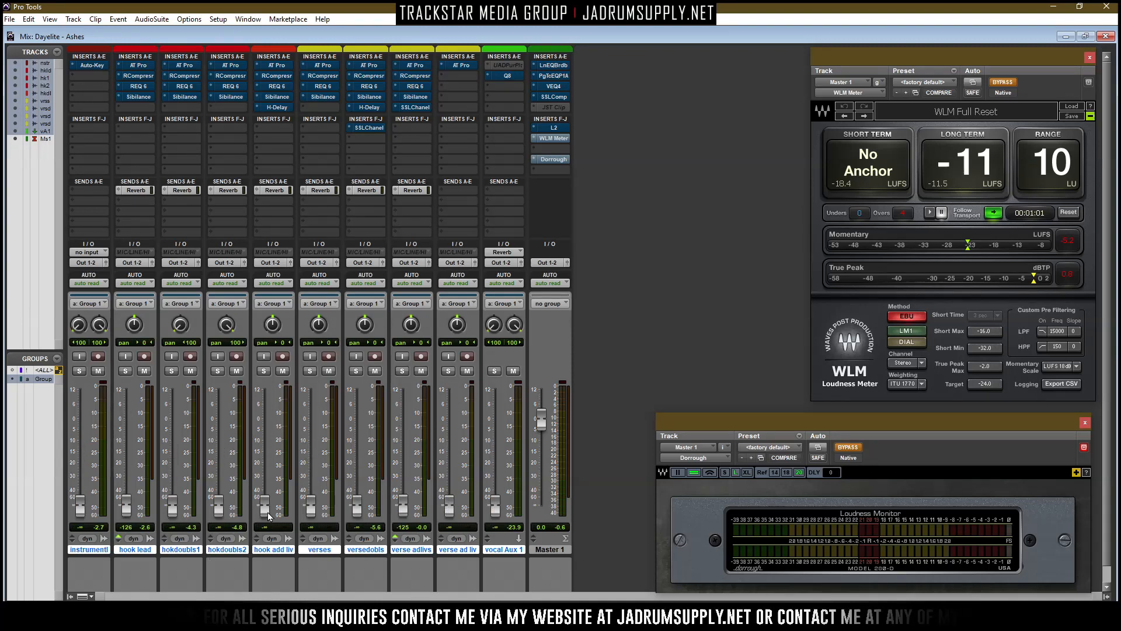
pyautogui.press('space')
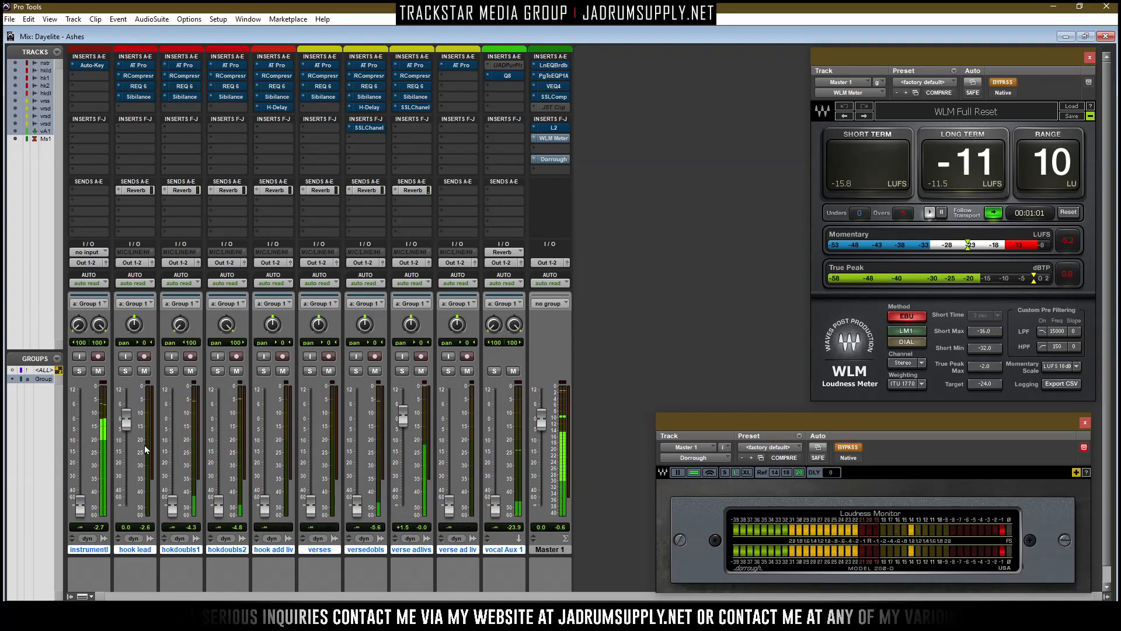
# Step: Pull the grouped track faders all the way down from the hook lead track while the mix plays
pyautogui.moveTo(124, 427); pyautogui.dragTo(125, 515)
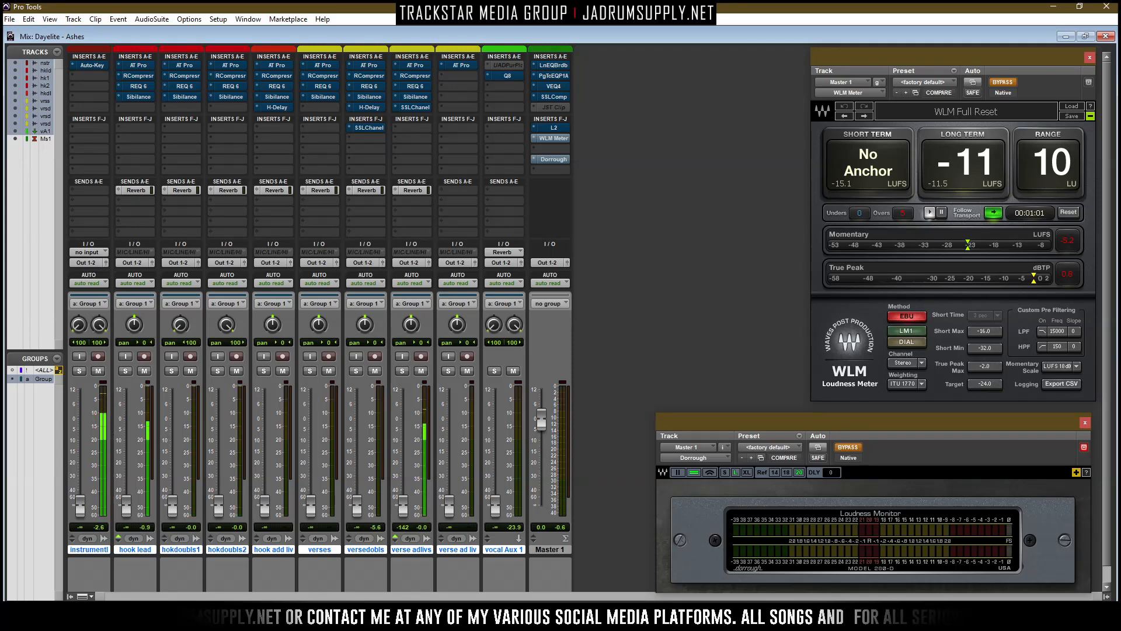
pyautogui.click(204, 617)
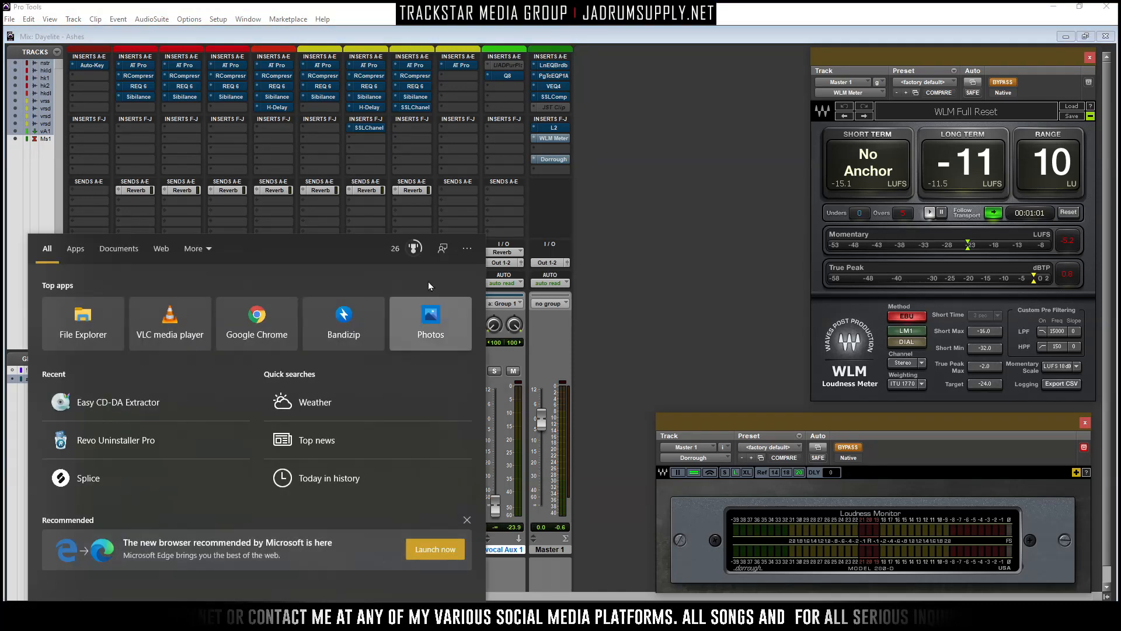
pyautogui.click(576, 247)
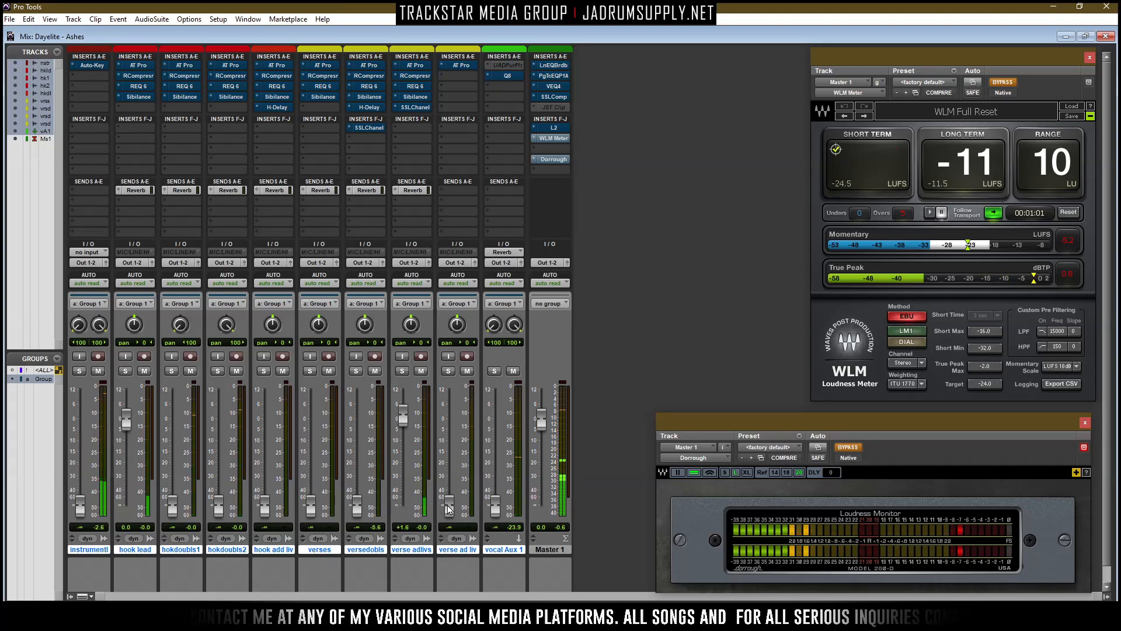
pyautogui.moveTo(449, 505); pyautogui.dragTo(450, 446)
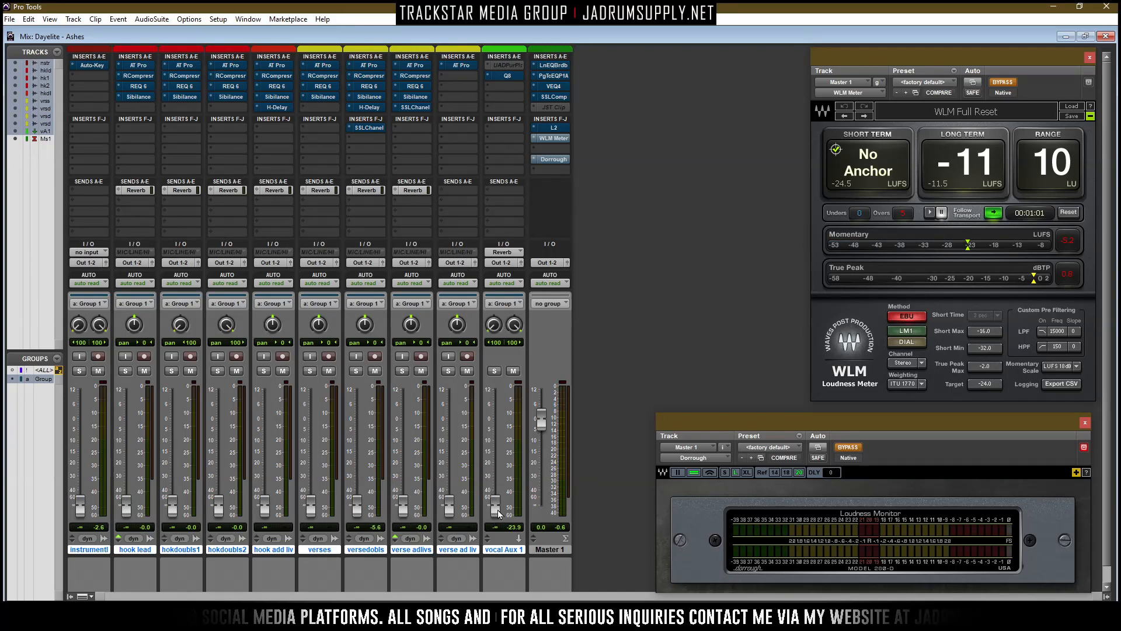
# Step: Raise the grouped faders to about -24 dB on vocal Aux 1, start playback and readjust the verse ad lib fader to about -37.7 dB
pyautogui.moveTo(497, 515); pyautogui.dragTo(498, 479)
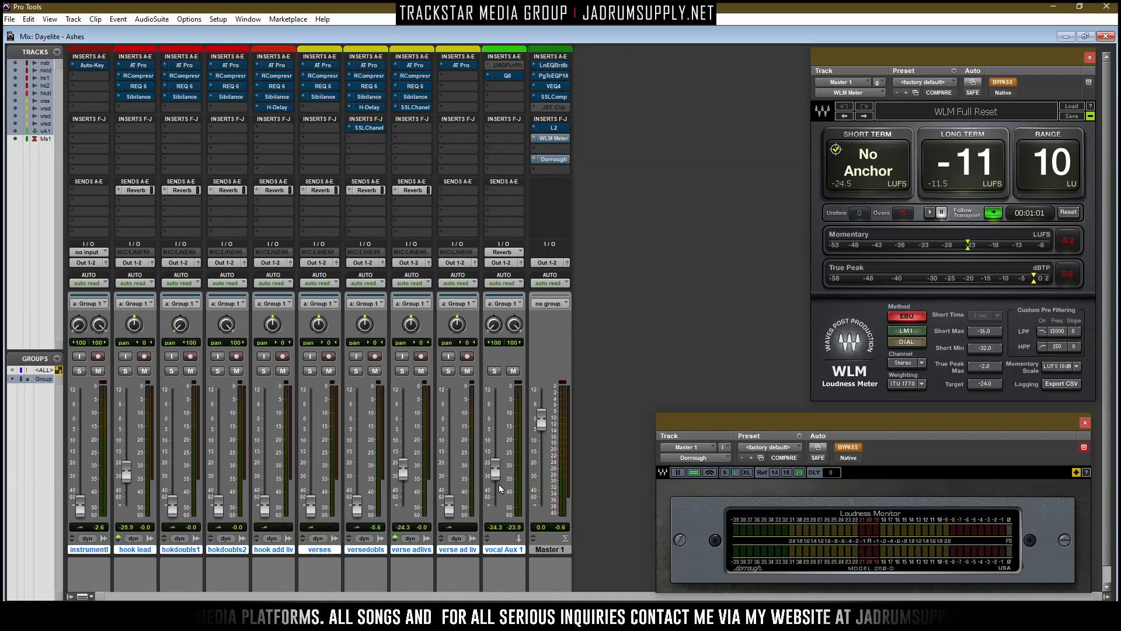
pyautogui.press('space')
pyautogui.moveTo(448, 515); pyautogui.dragTo(448, 488)
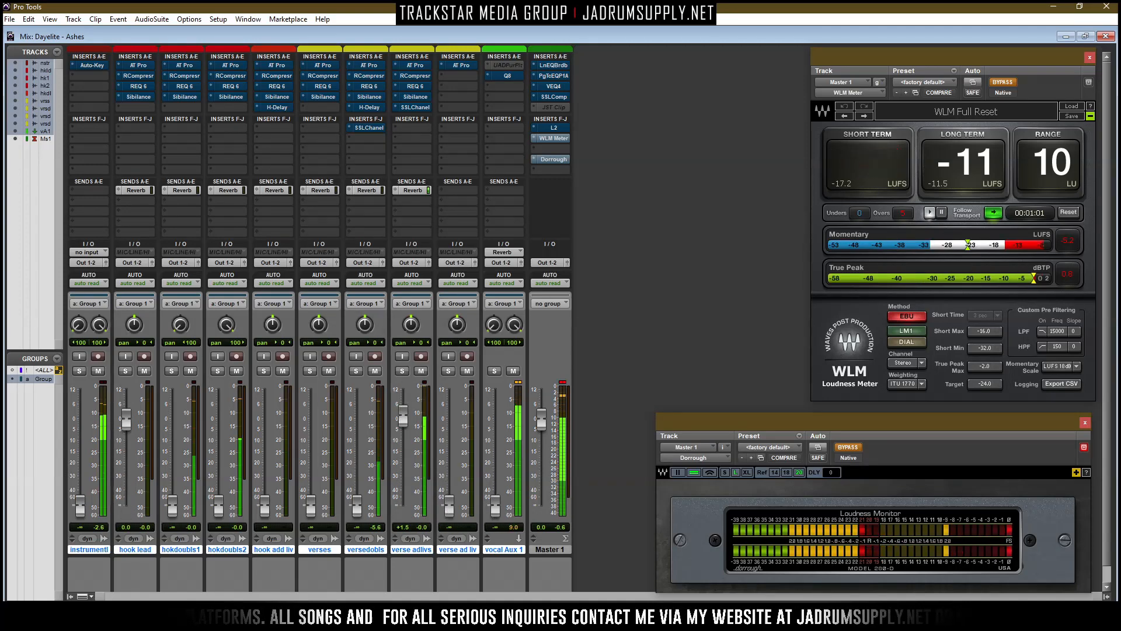
# Step: Stop playback and lower the grouped faders until the verse adlvs track sits at about -19 dB
pyautogui.moveTo(403, 391); pyautogui.dragTo(437, 456)
pyautogui.press('space')
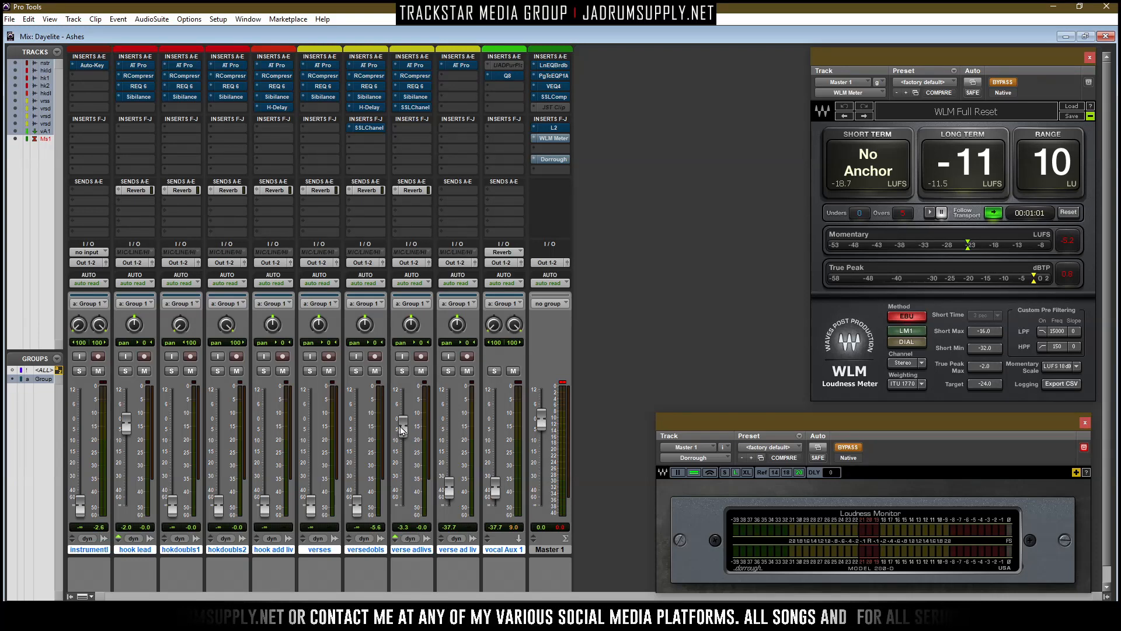
pyautogui.moveTo(403, 429); pyautogui.dragTo(402, 445)
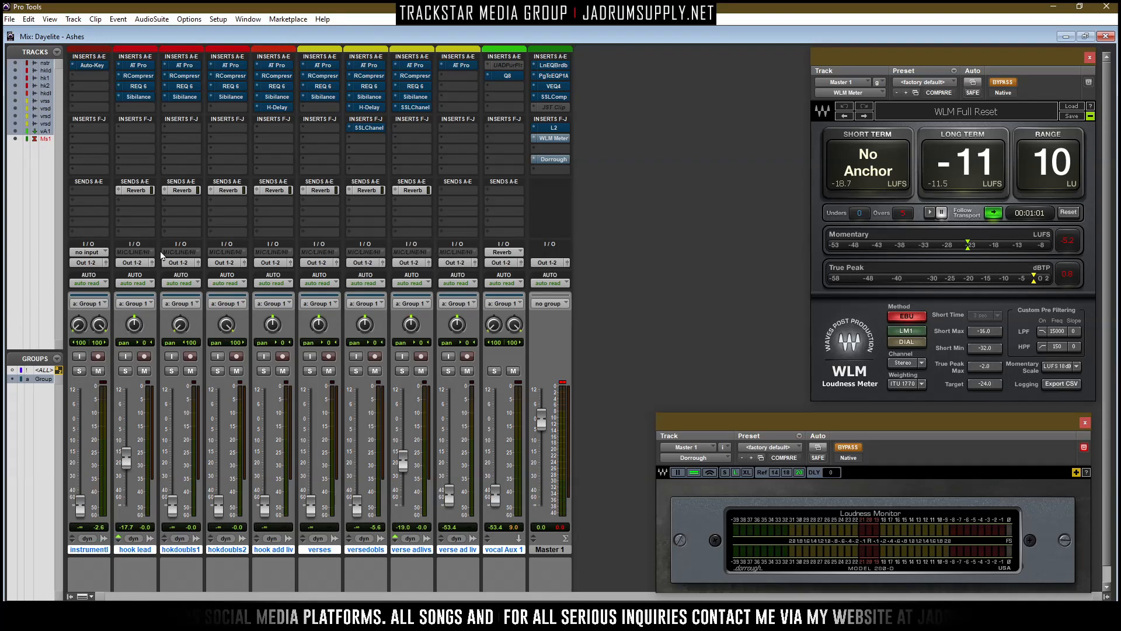
# Step: Play the mix and solo the first hook doubles track, then solo the hook lead track instead
pyautogui.click(106, 263)
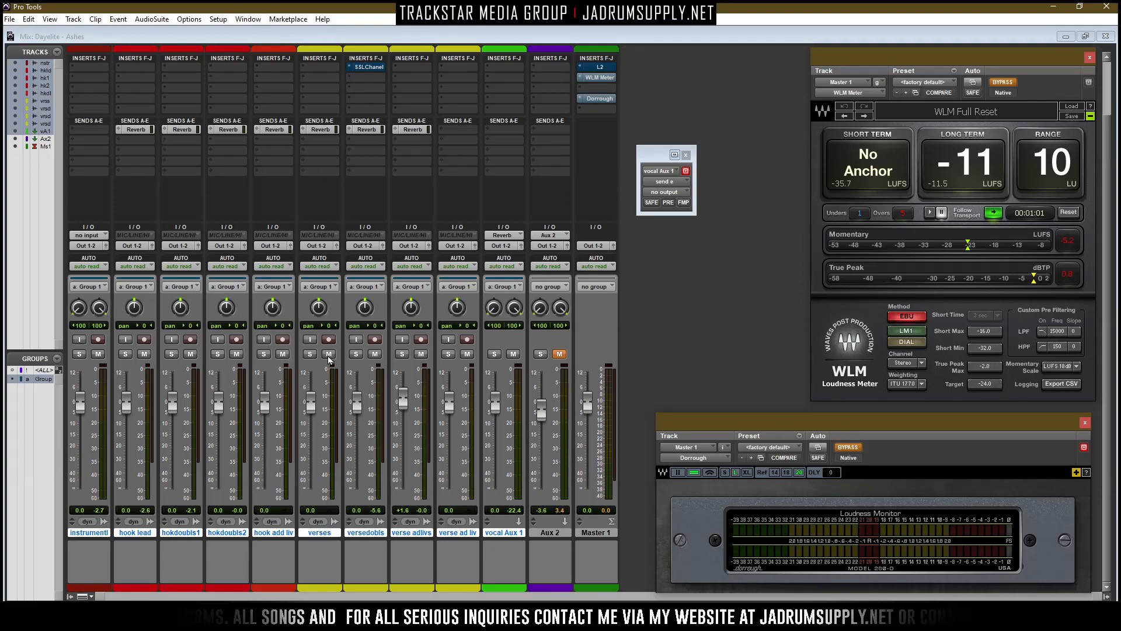
pyautogui.click(457, 385)
pyautogui.press('space')
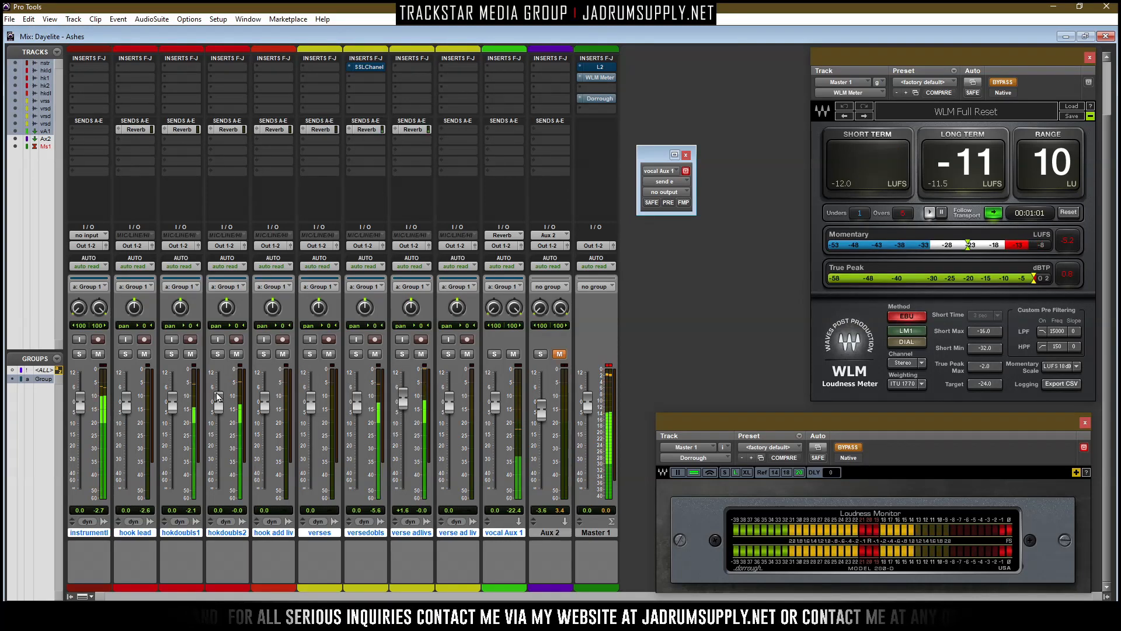
pyautogui.click(171, 354)
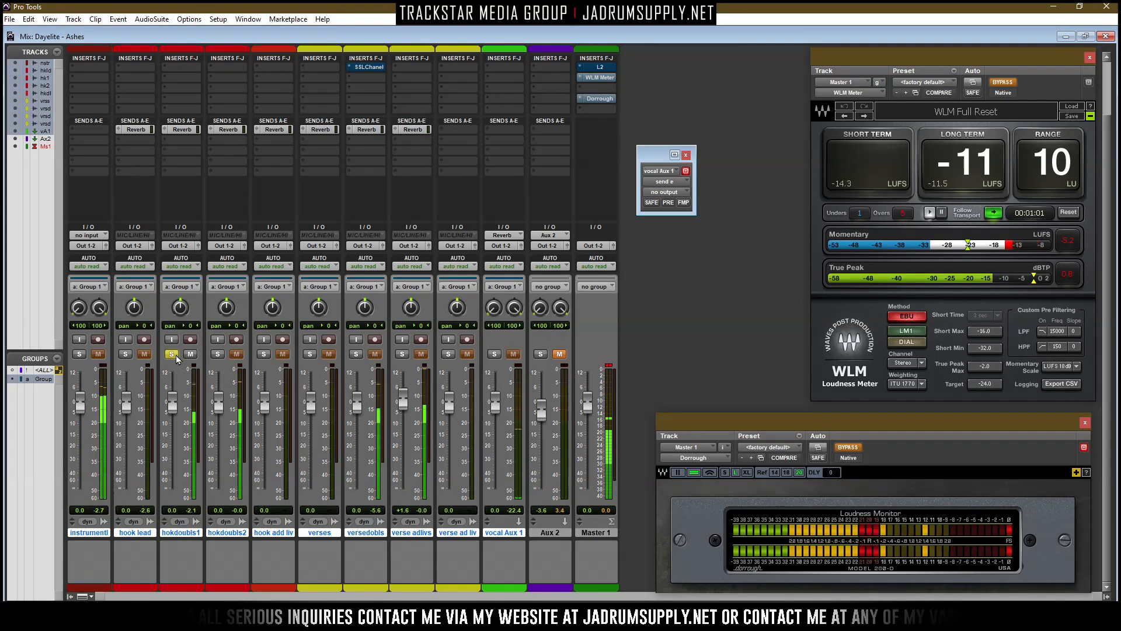
pyautogui.click(124, 354)
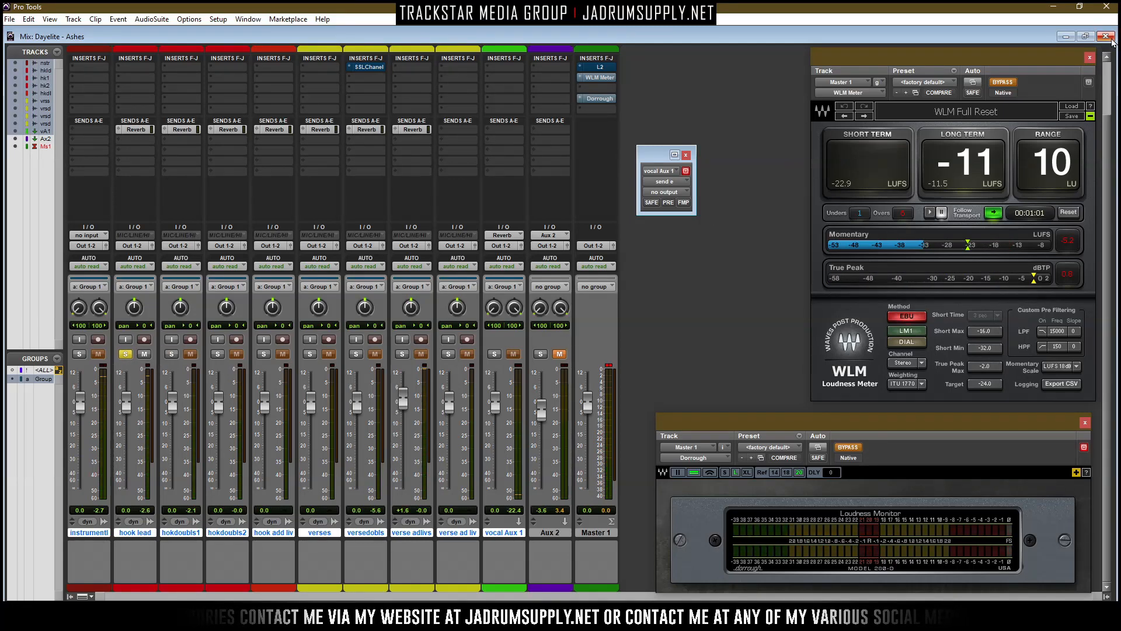
# Step: Select the first hook section from about bar 17 to bar 31 on the instrumental in the Edit window, then return to the Mix window
pyautogui.click(1111, 39)
pyautogui.moveTo(350, 204); pyautogui.dragTo(412, 212)
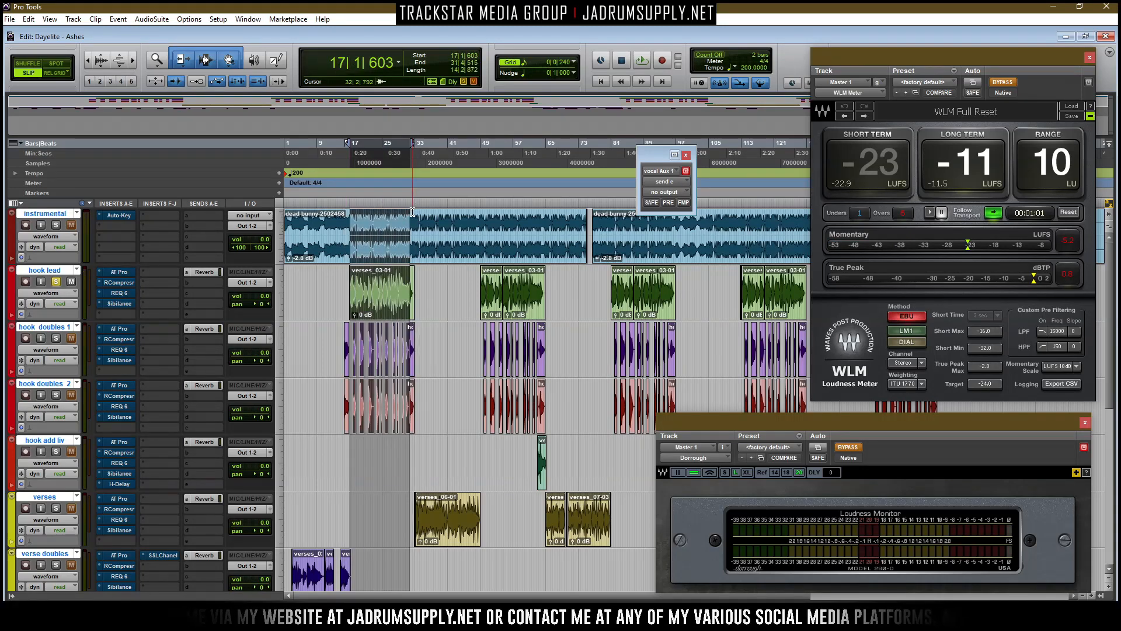
pyautogui.hotkey('ctrl', '=')
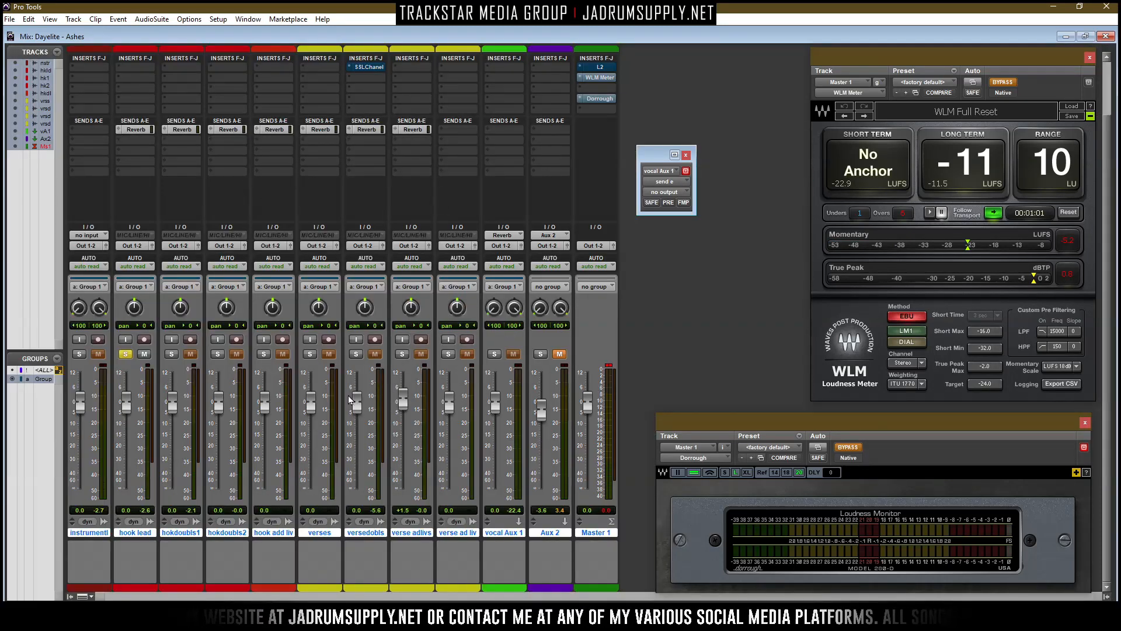
# Step: Clear the peak indicators and take the inserts on all tracks, including Master 1, out of bypass
pyautogui.keyDown('alt'); pyautogui.click(608, 365); pyautogui.keyUp('alt')
pyautogui.scroll(3, 357, 139)
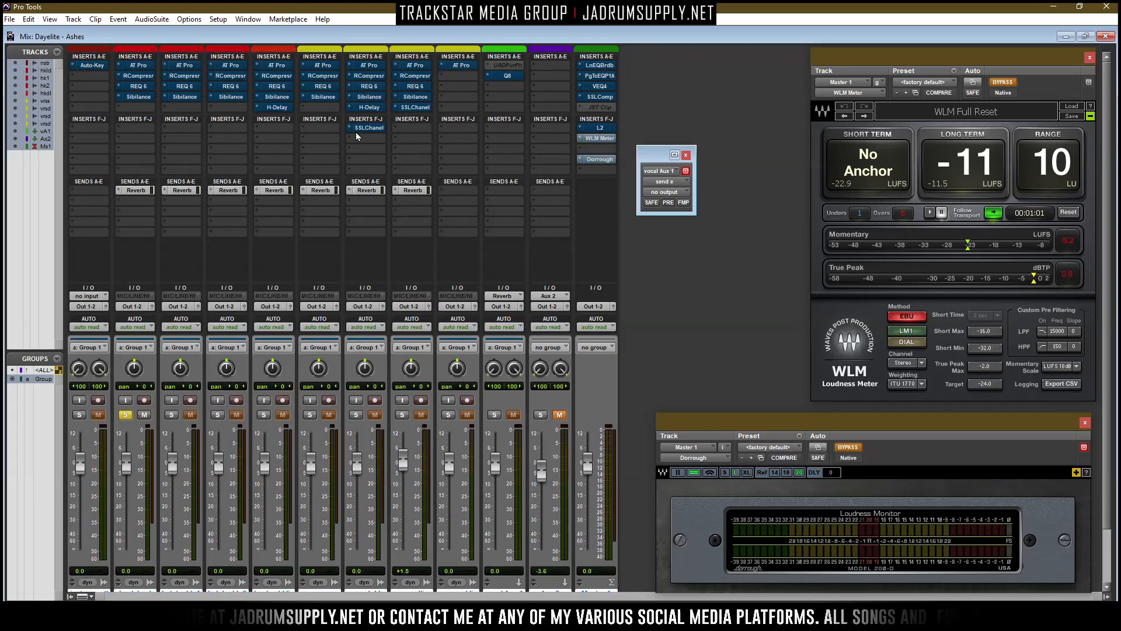
pyautogui.hotkey('shift', 'a')
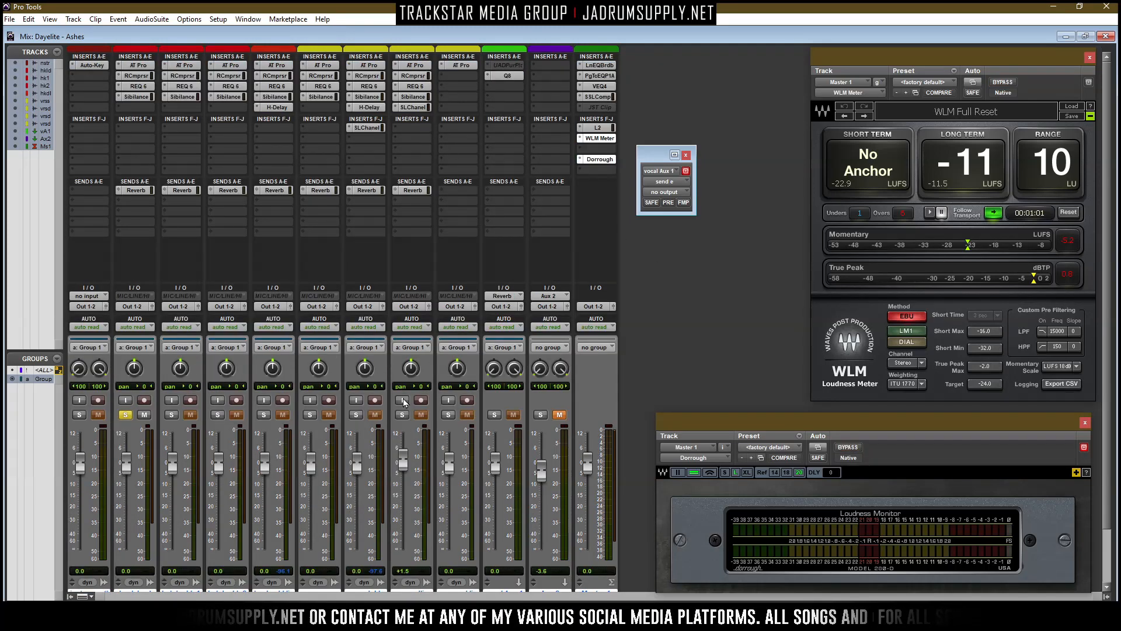
pyautogui.scroll(-2, 403, 401)
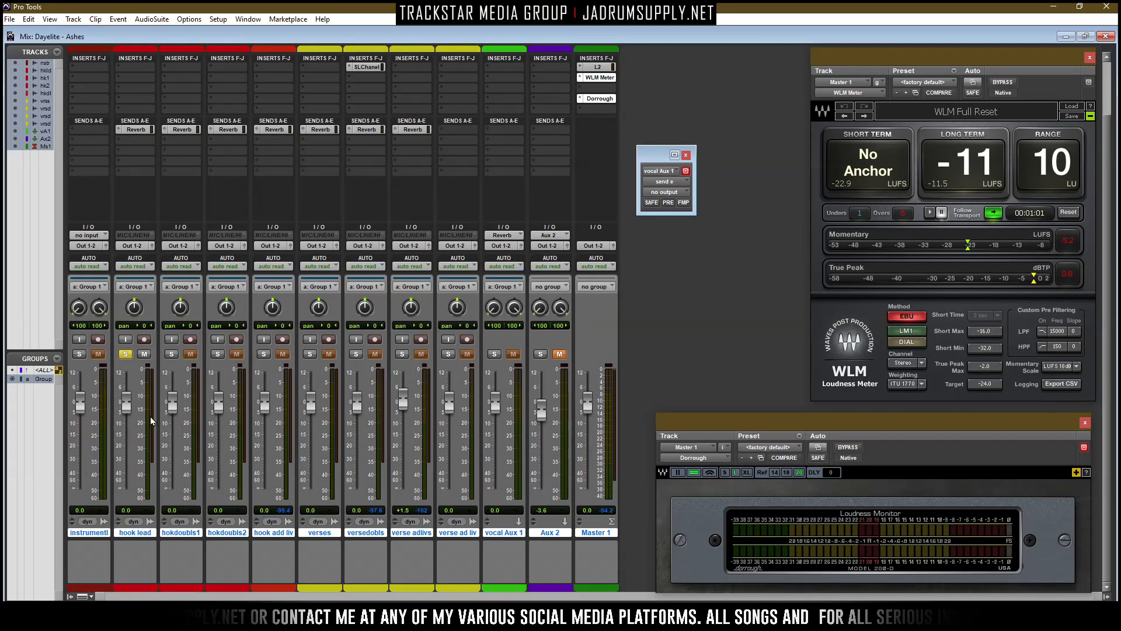
# Step: Add a send on the hook lead track that feeds a new aux track with the default settings
pyautogui.click(121, 170)
pyautogui.click(166, 217)
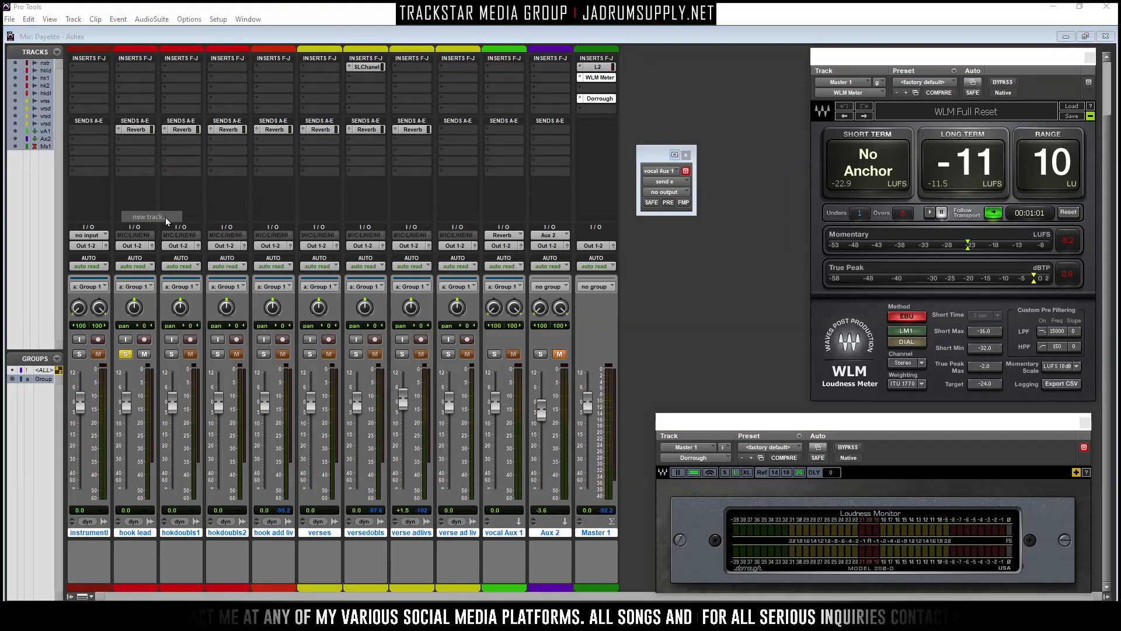
pyautogui.press('Return')
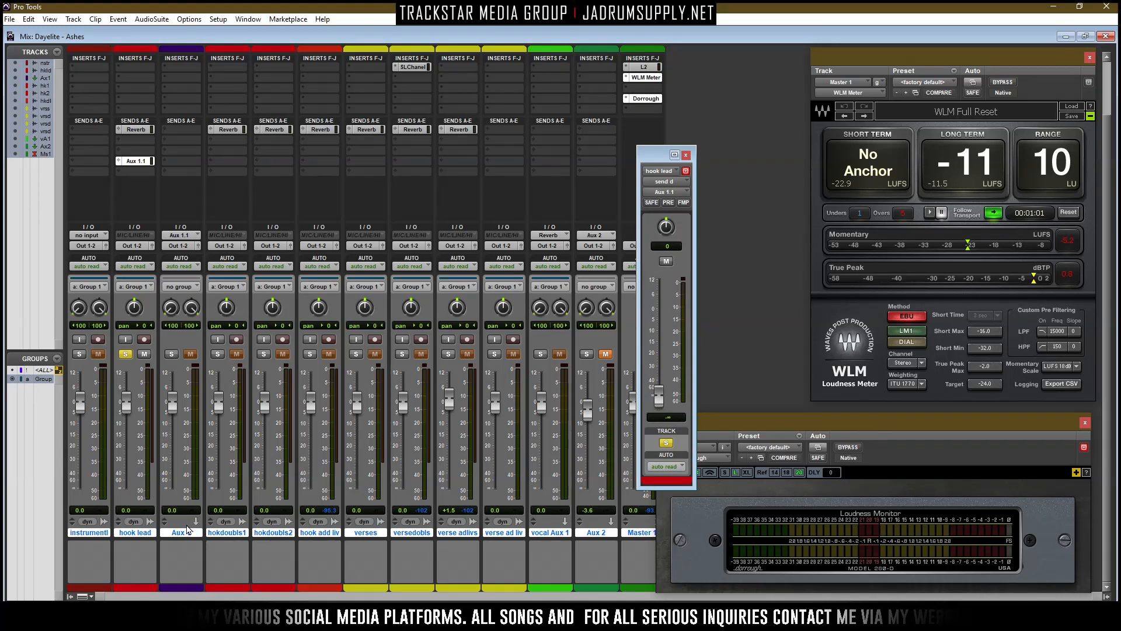
# Step: Rename the new aux track as test
pyautogui.doubleClick(182, 531)
pyautogui.write('test')
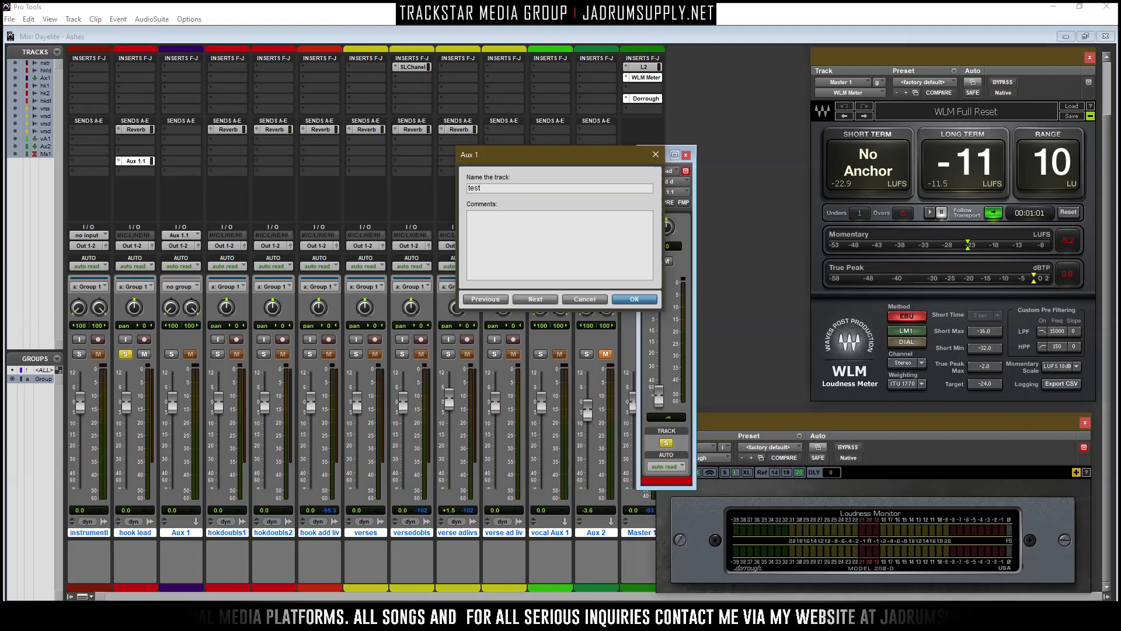
pyautogui.press('Return')
# Step: Insert the stereo IR-L full reverb on the test track and move its window up into full view
pyautogui.scroll(1, 187, 175)
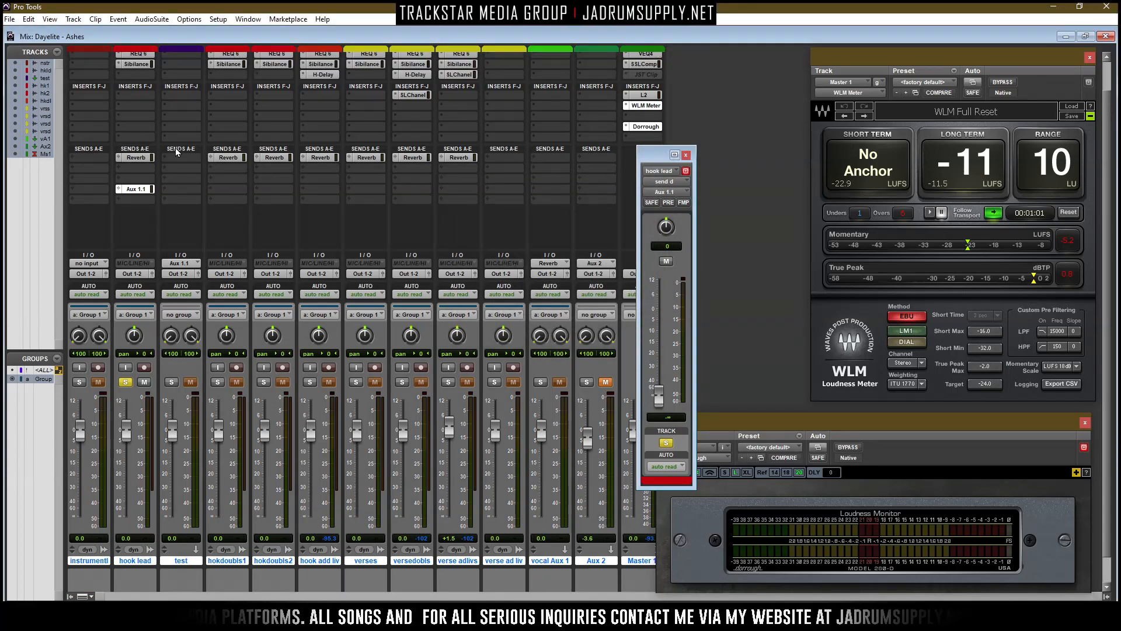
pyautogui.click(170, 95)
pyautogui.moveTo(221, 112)
pyautogui.moveTo(338, 47)
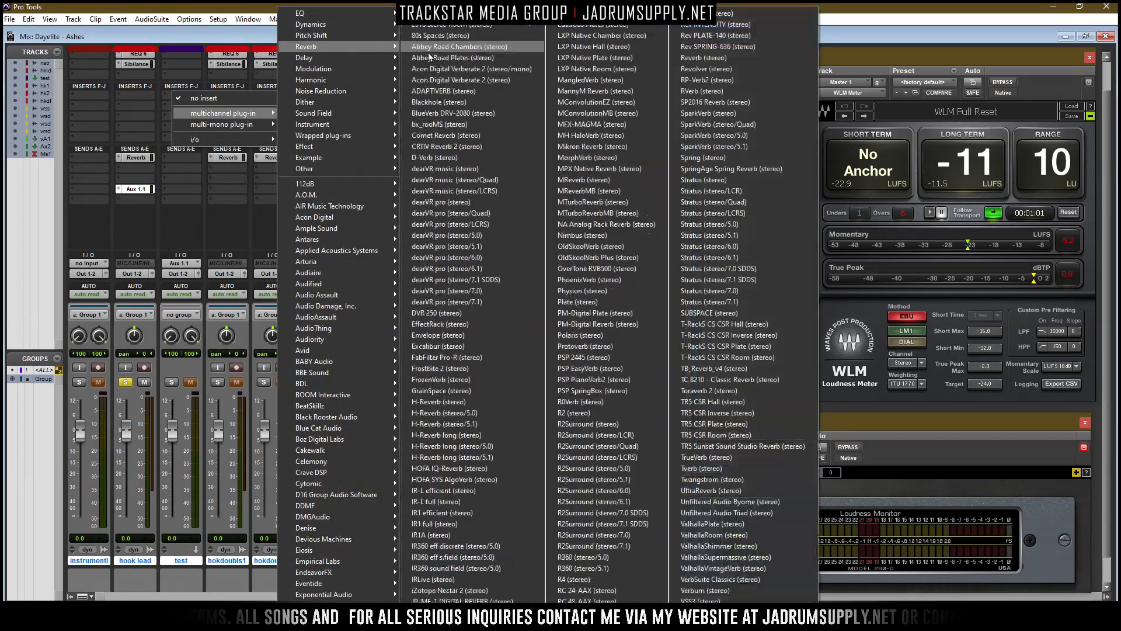
pyautogui.click(435, 501)
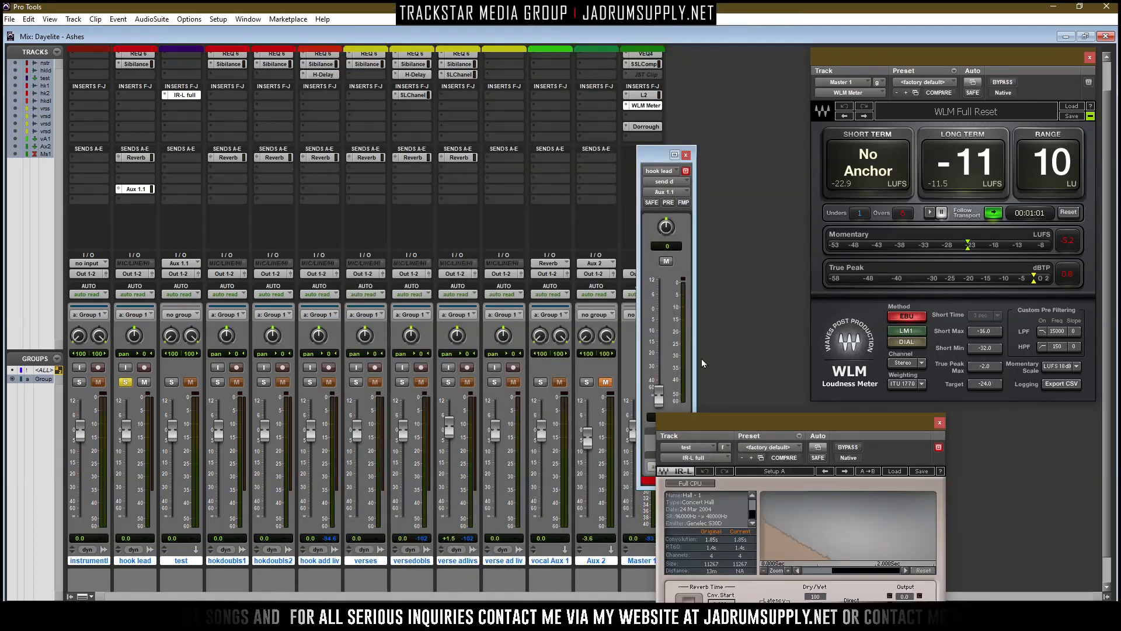
pyautogui.moveTo(759, 422); pyautogui.dragTo(681, 188)
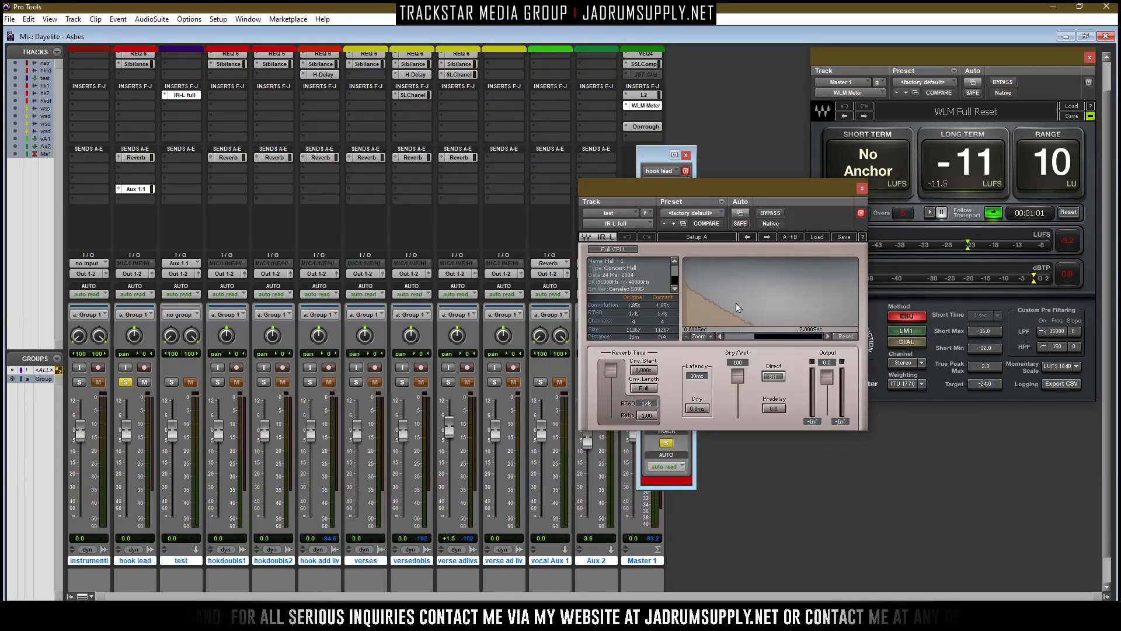
# Step: Solo-safe the test track, bring the hook lead send window into view, play the hook and raise the send to about -9.7 dB
pyautogui.press('ctrl')
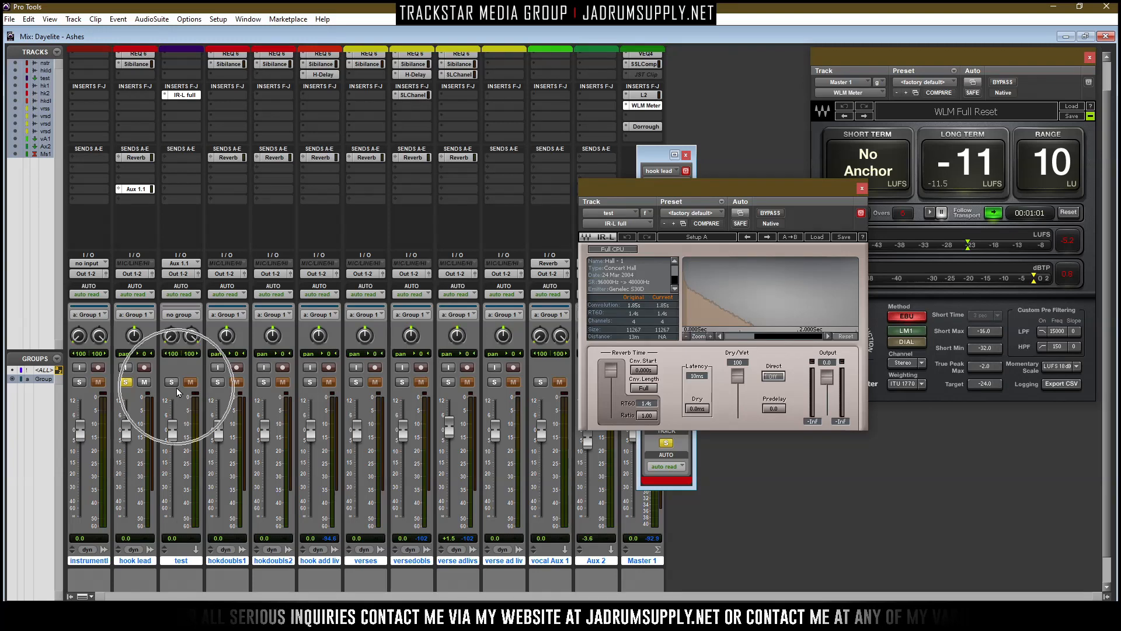
pyautogui.keyDown('ctrl'); pyautogui.click(171, 382); pyautogui.keyUp('ctrl')
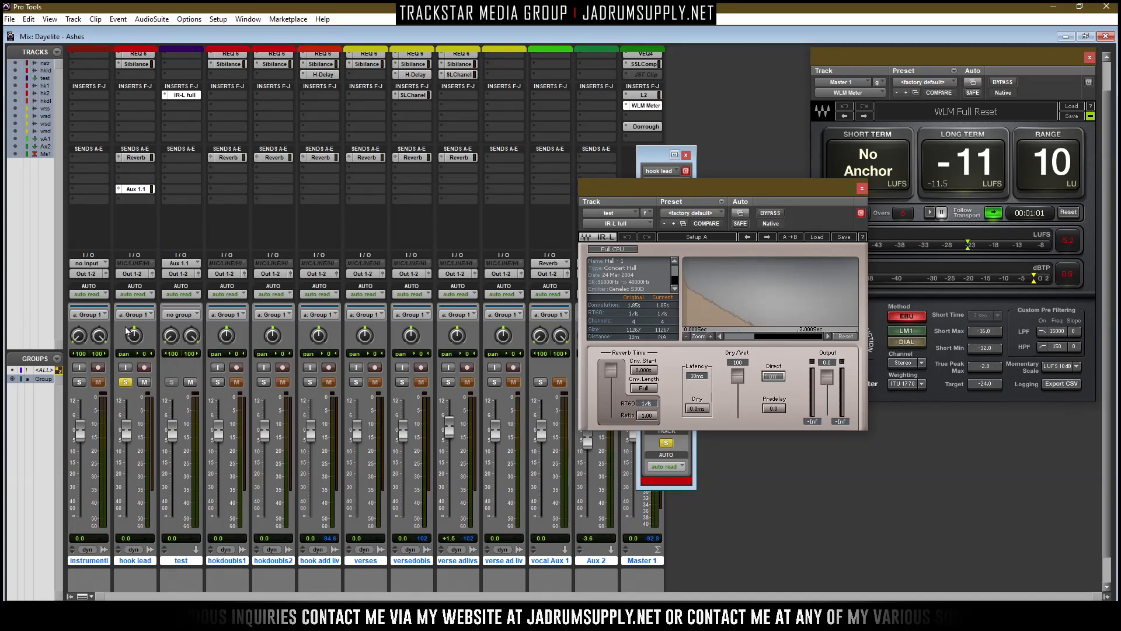
pyautogui.moveTo(654, 155); pyautogui.dragTo(402, 181)
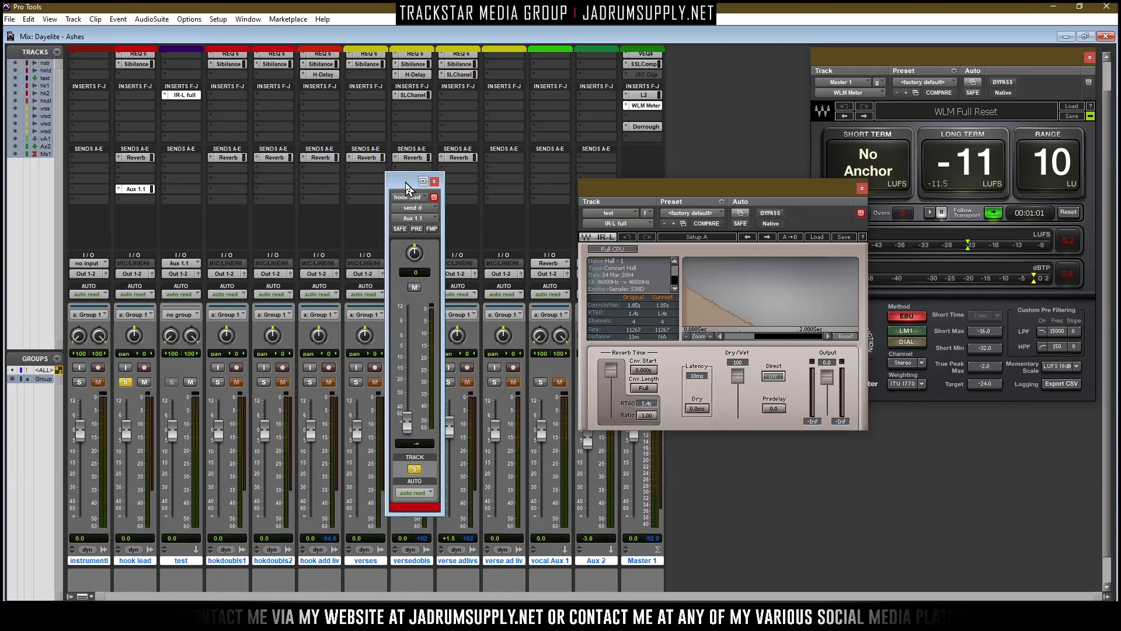
pyautogui.moveTo(407, 183); pyautogui.dragTo(428, 145)
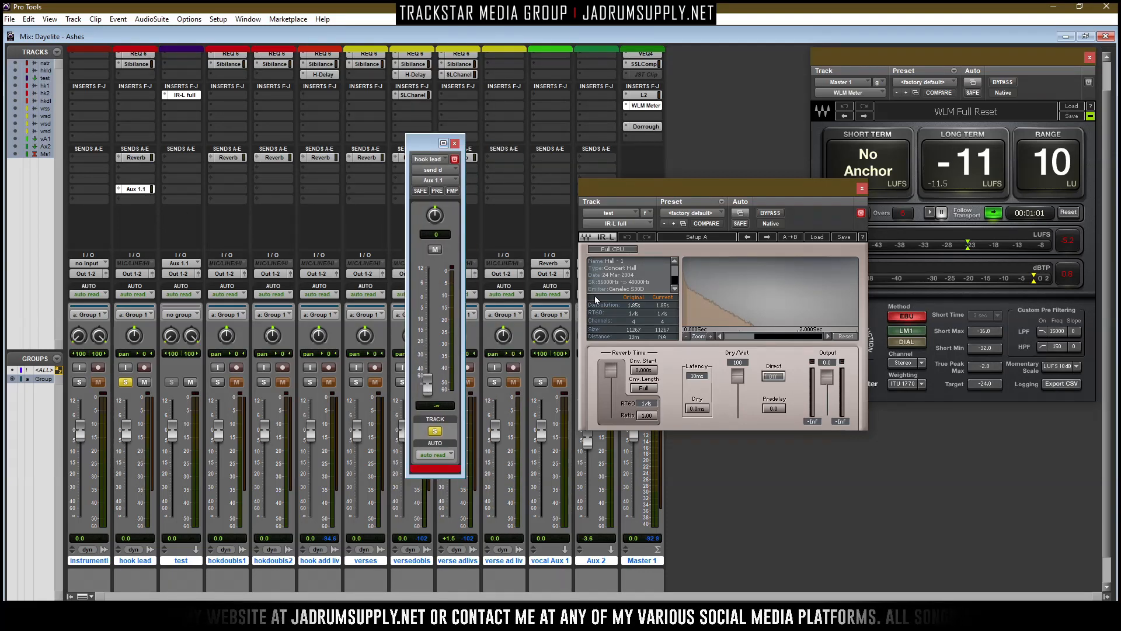
pyautogui.press('space')
pyautogui.moveTo(428, 384); pyautogui.dragTo(433, 329)
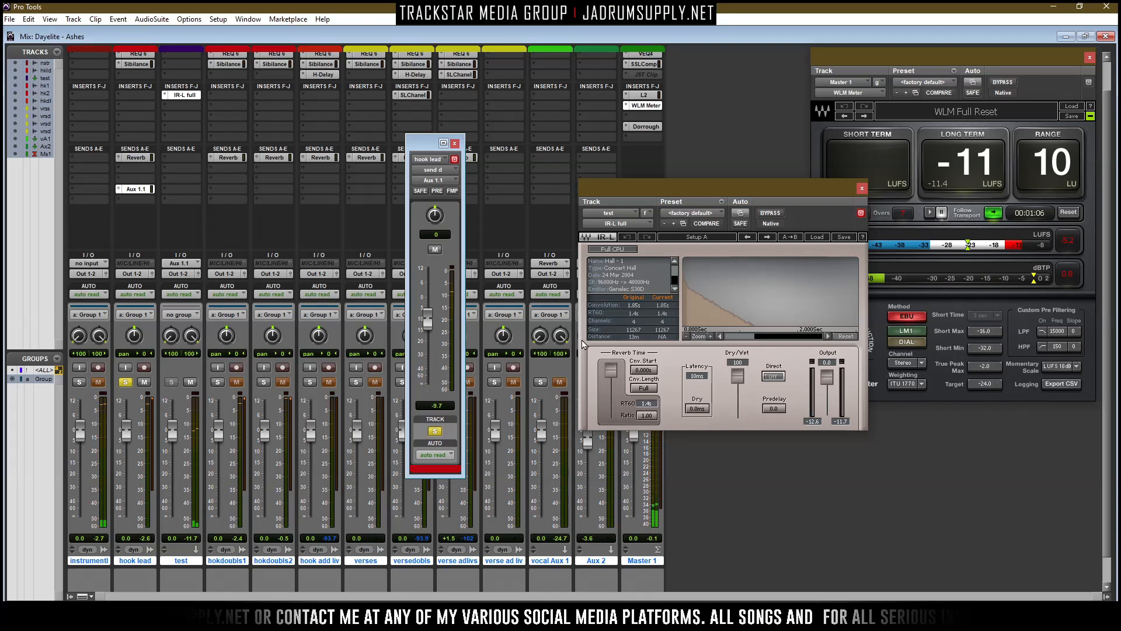
# Step: Turn automation off for the grouped tracks and lower the hook lead fader to about -10.7 dB
pyautogui.moveTo(128, 436); pyautogui.dragTo(149, 447)
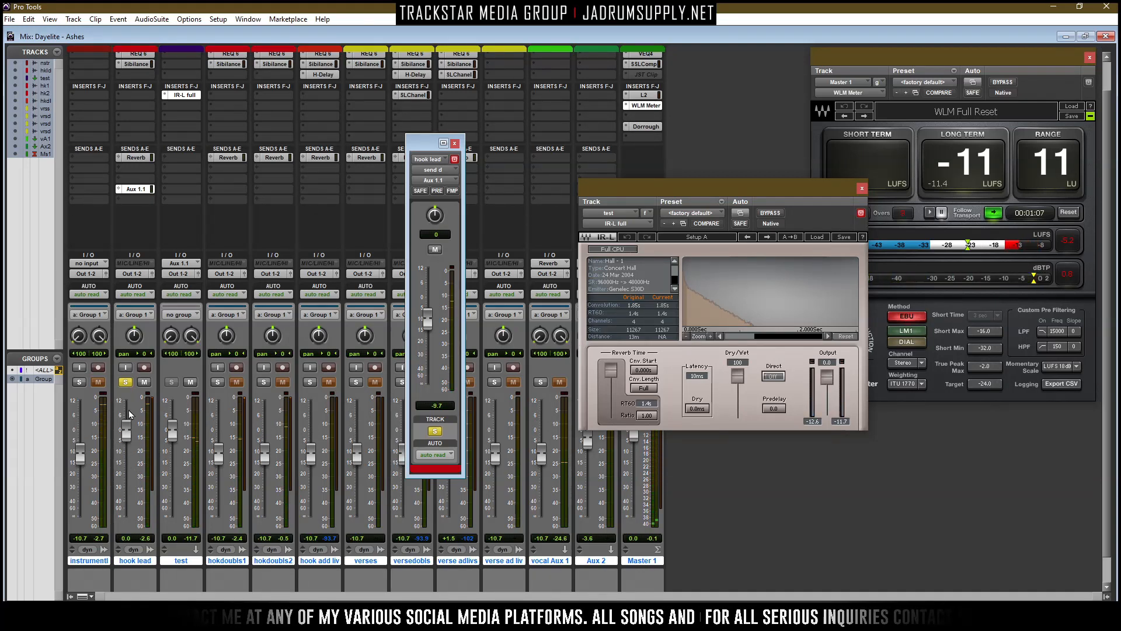
pyautogui.click(139, 295)
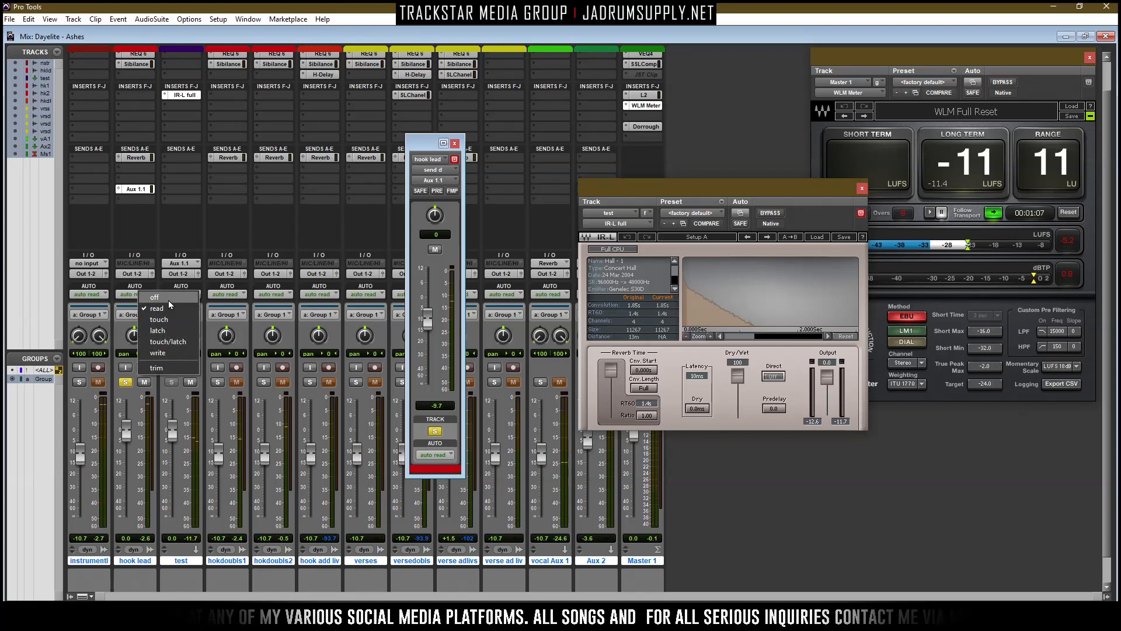
pyautogui.click(163, 300)
pyautogui.moveTo(126, 429); pyautogui.dragTo(128, 453)
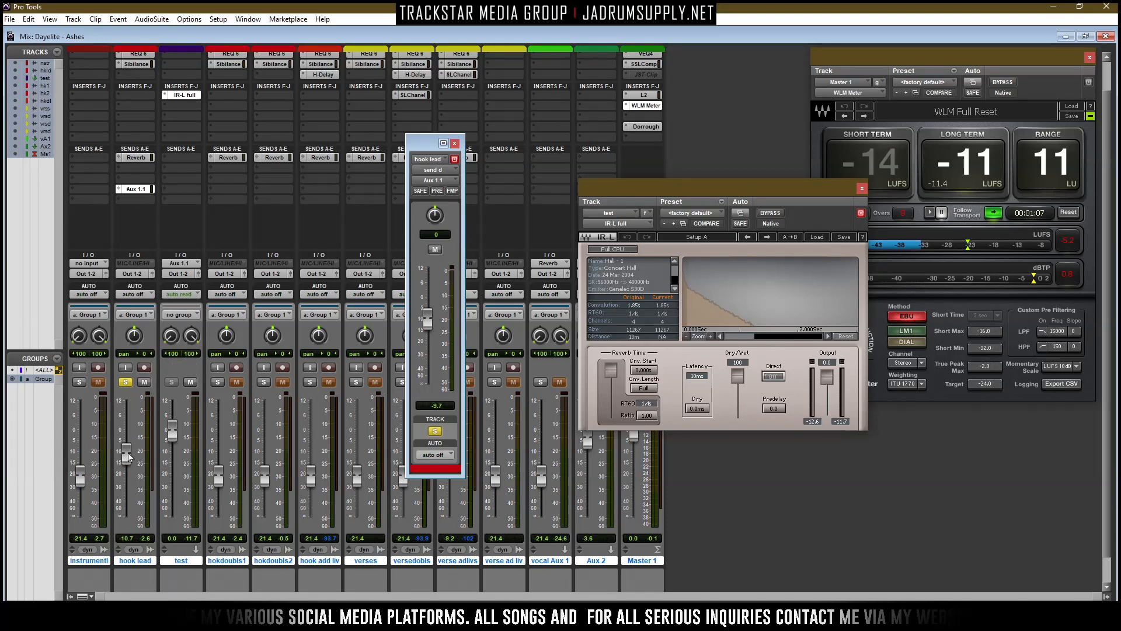
# Step: Play the hook with the send at 0 dB and pull the hook lead fader all the way down
pyautogui.press('space')
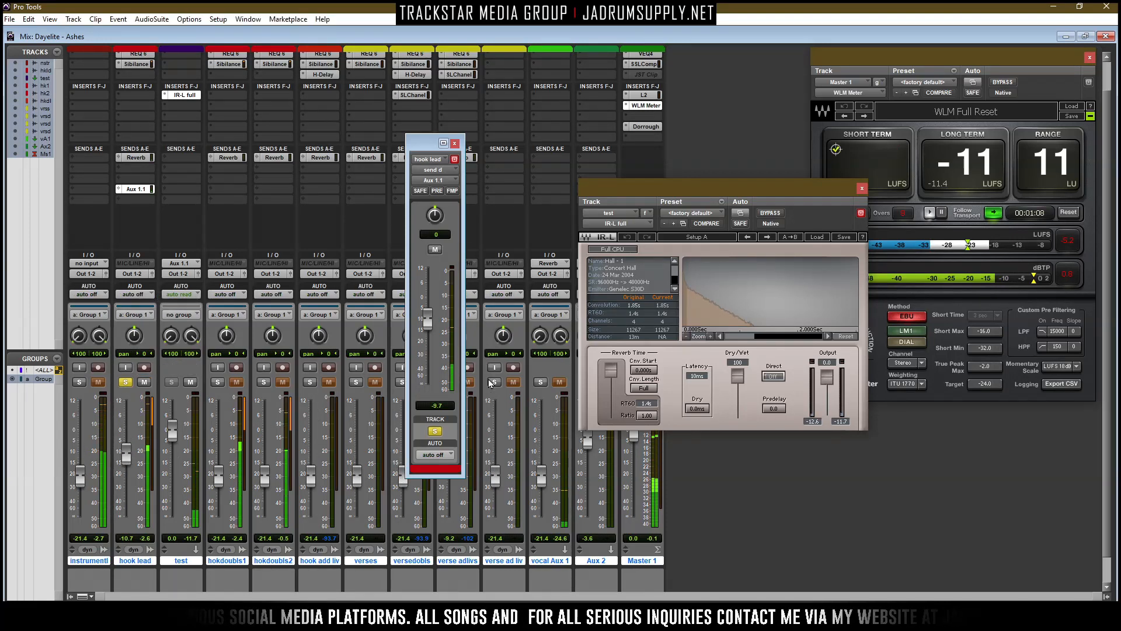
pyautogui.press('space')
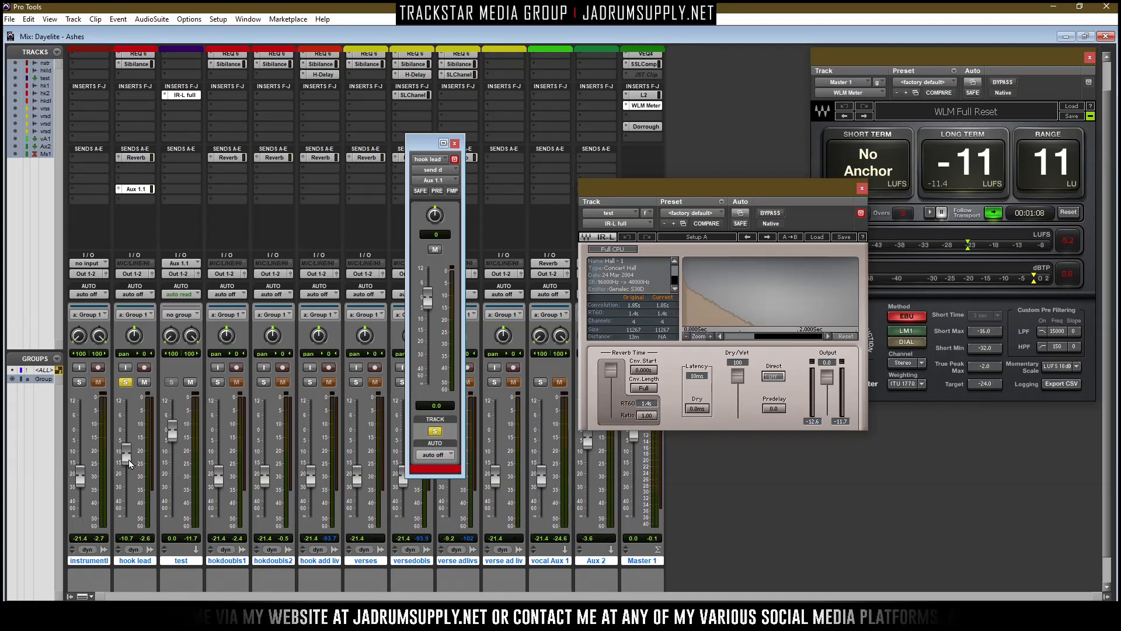
pyautogui.press('space')
pyautogui.moveTo(129, 460); pyautogui.dragTo(145, 582)
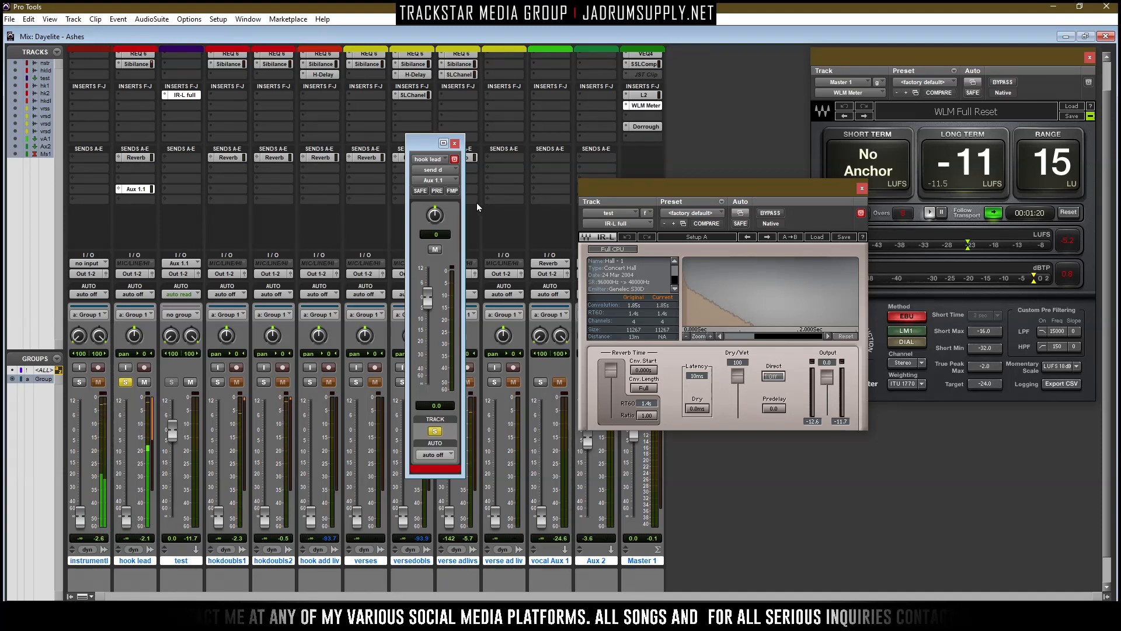
# Step: Switch the hook lead's Aux 1.1 send to pre-fader and play the hook with its track fader all the way down
pyautogui.click(437, 191)
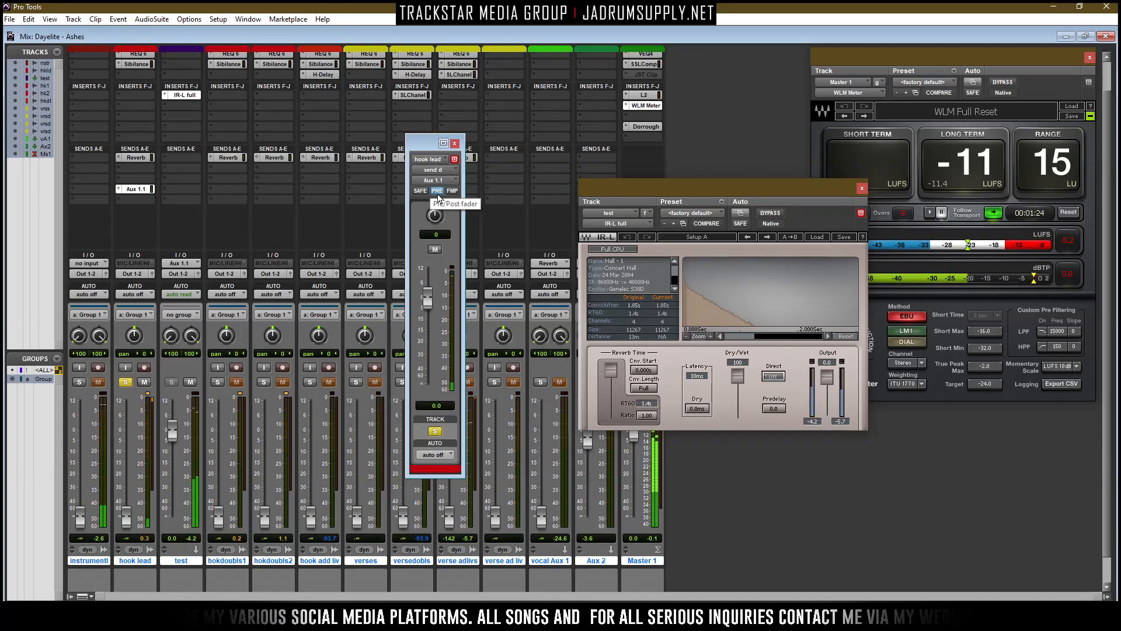
pyautogui.press('space')
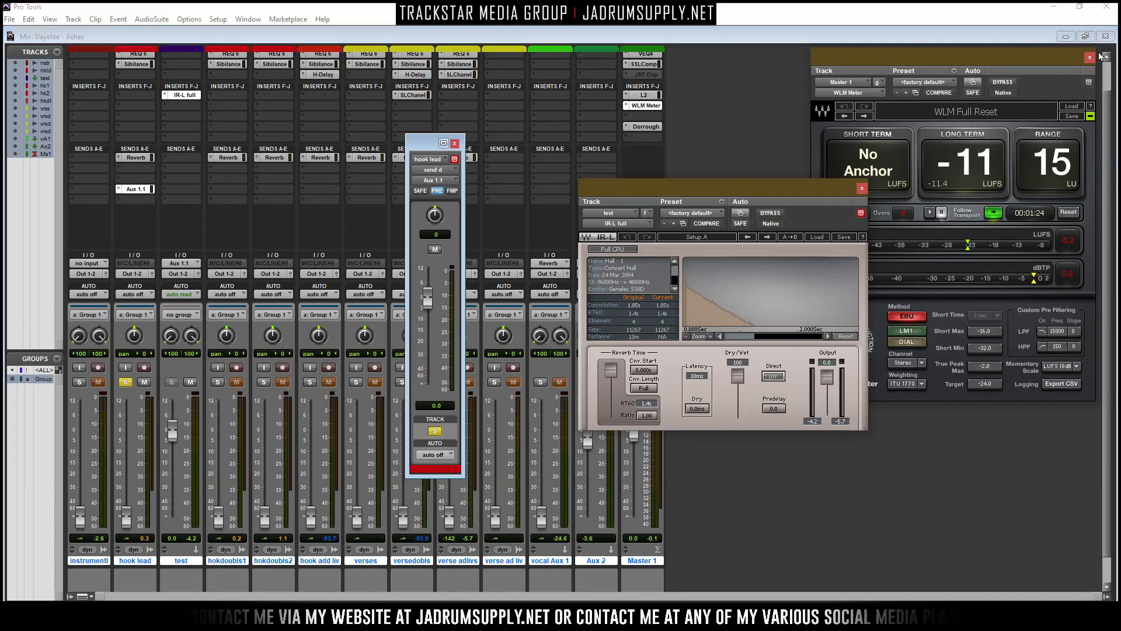
pyautogui.hotkey('ctrl', '=')
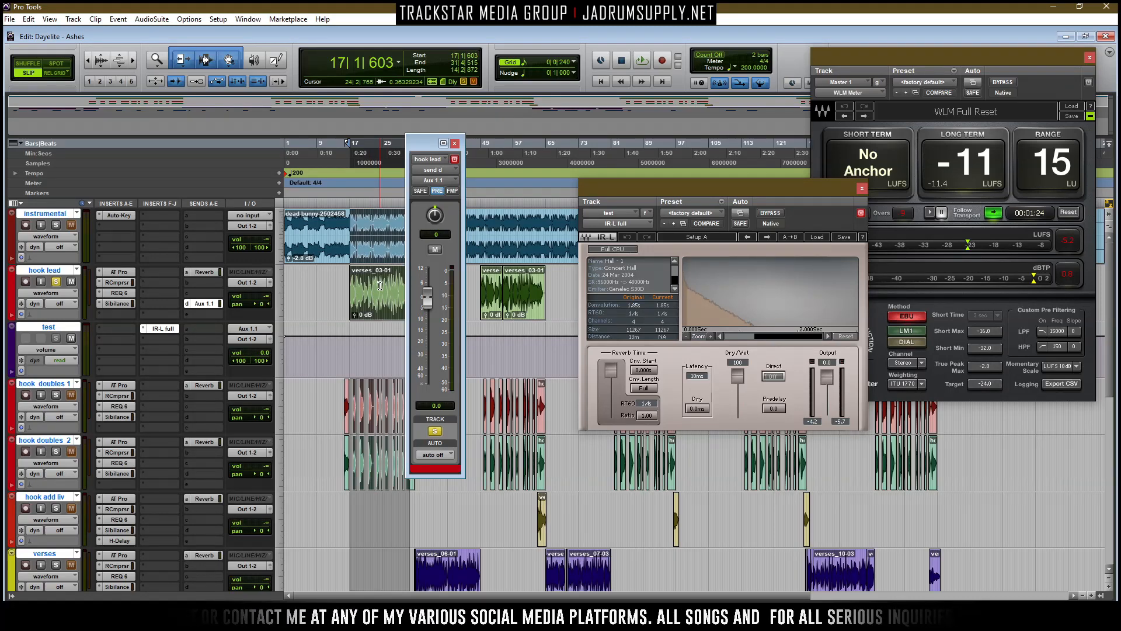
pyautogui.hotkey('ctrl', '=')
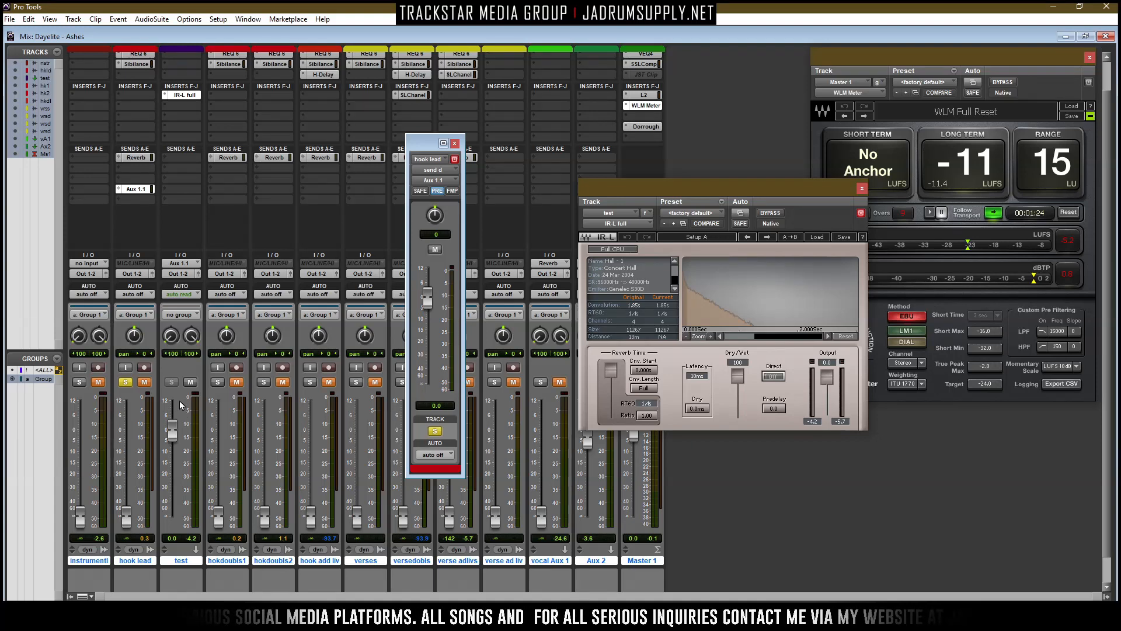
pyautogui.press('space')
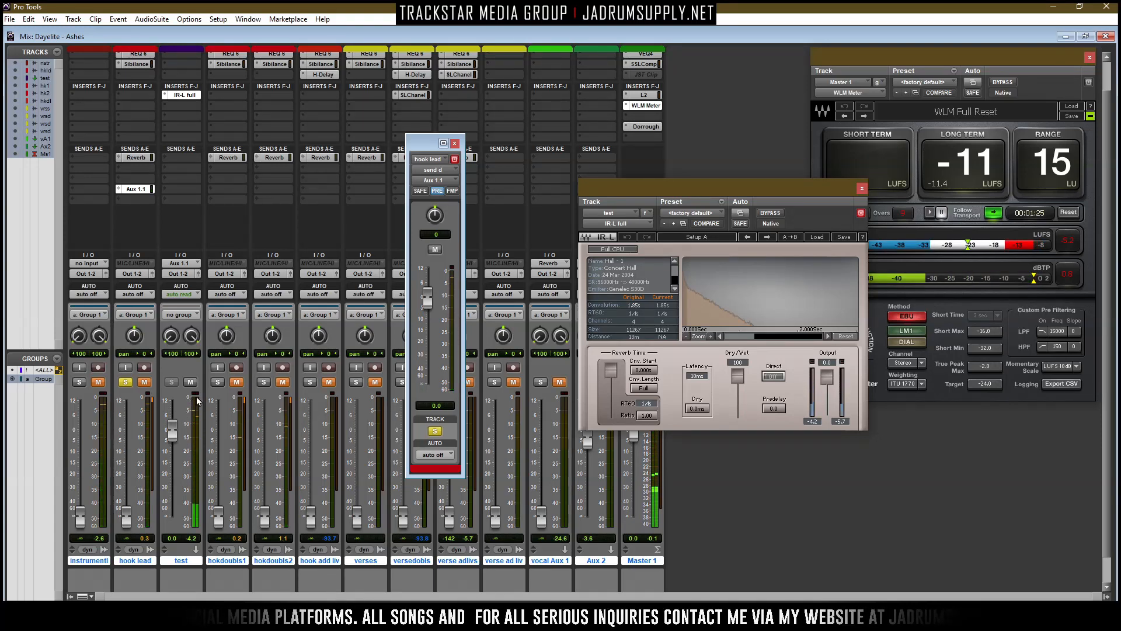
# Step: Insert the stereo FabFilter Pro-Q 3 multichannel plug-in on the test track, below the IR-L reverb
pyautogui.click(180, 107)
pyautogui.moveTo(251, 124)
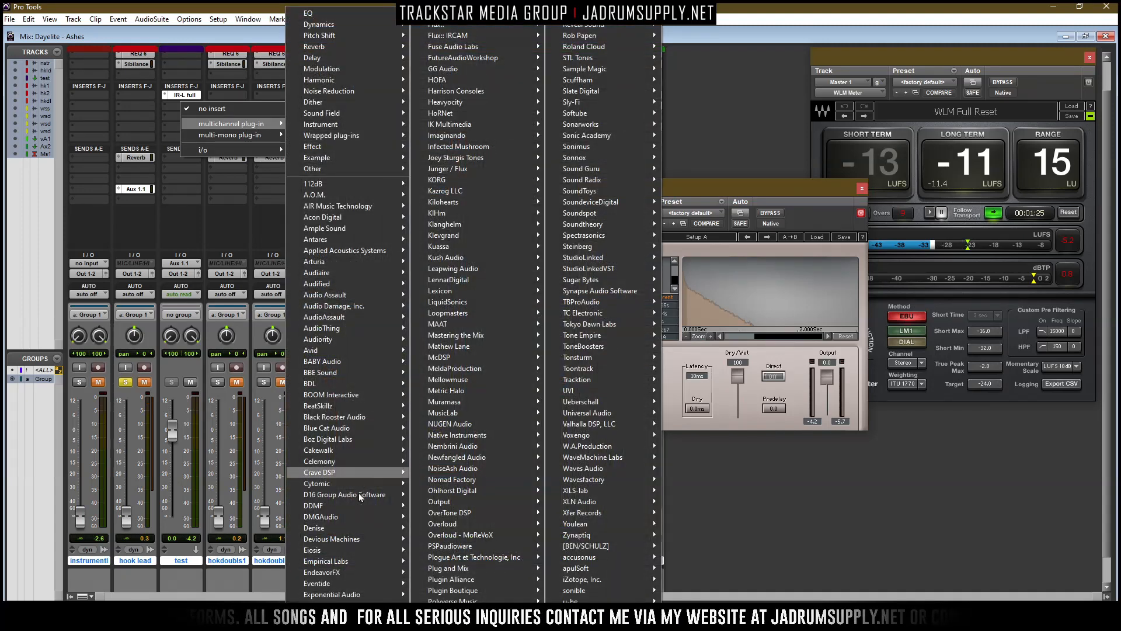
pyautogui.moveTo(339, 605)
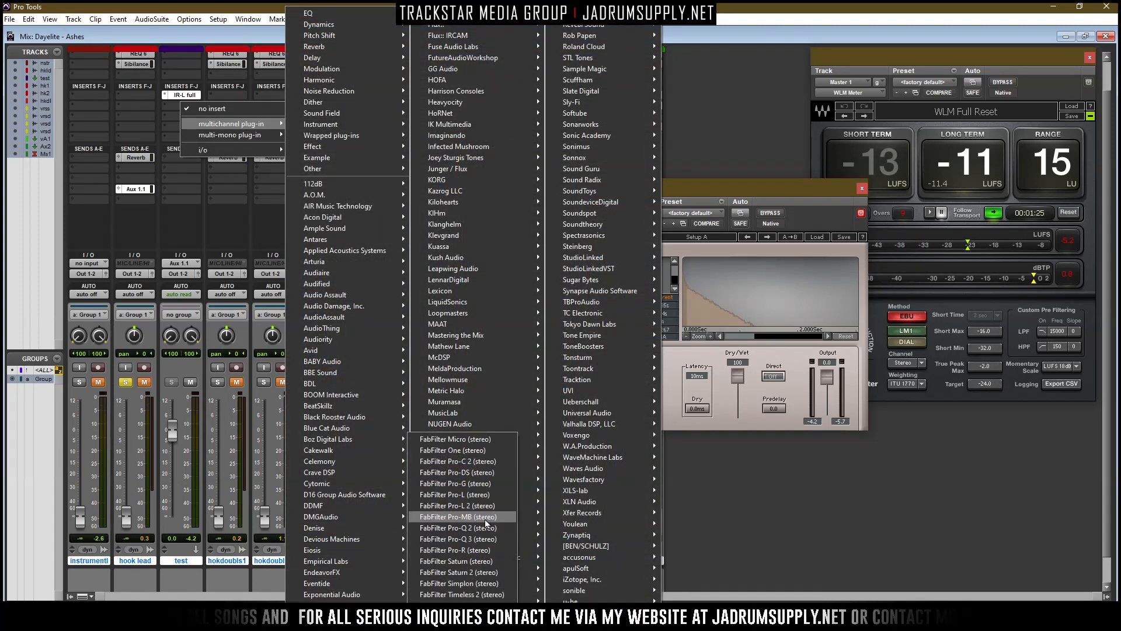
pyautogui.click(481, 539)
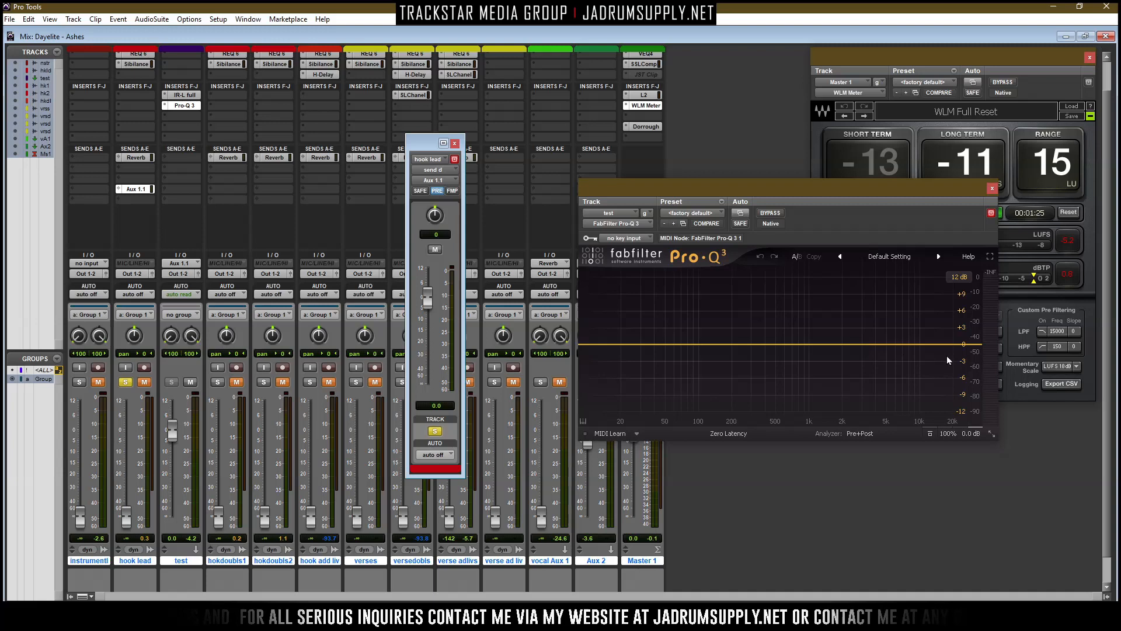
# Step: Add a high cut at about 1.2 kHz and a low cut at about 400 Hz in Pro-Q 3, lower both bands, and stop playback
pyautogui.click(953, 344)
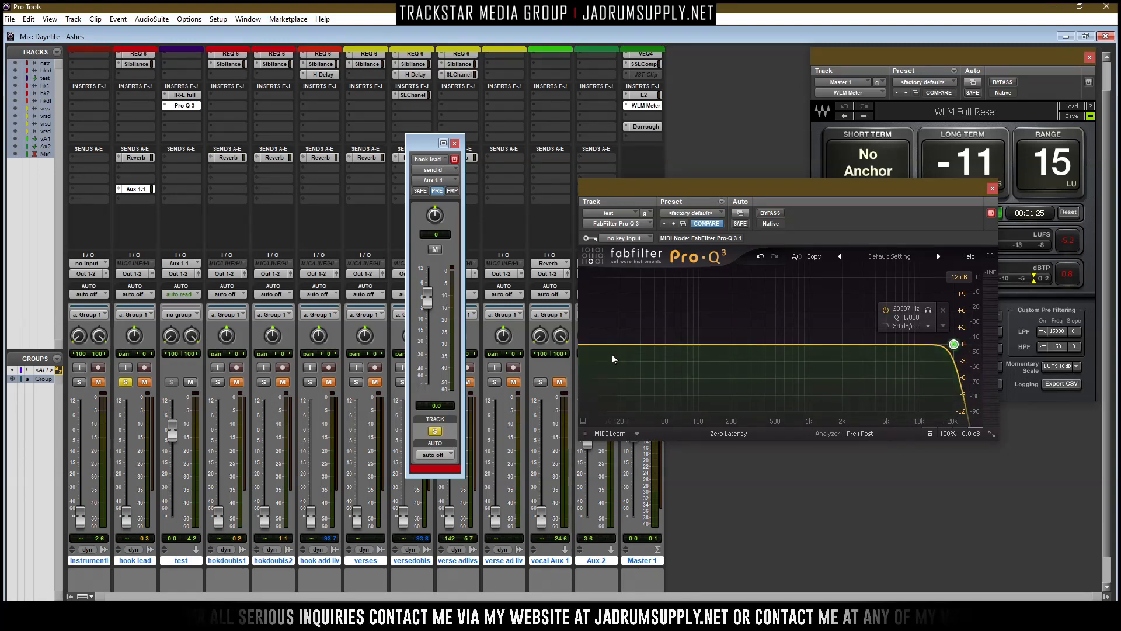
pyautogui.moveTo(619, 351); pyautogui.dragTo(765, 354)
pyautogui.moveTo(954, 343); pyautogui.dragTo(818, 363)
pyautogui.moveTo(716, 318); pyautogui.dragTo(898, 398)
pyautogui.moveTo(764, 355); pyautogui.dragTo(765, 399)
pyautogui.press('space')
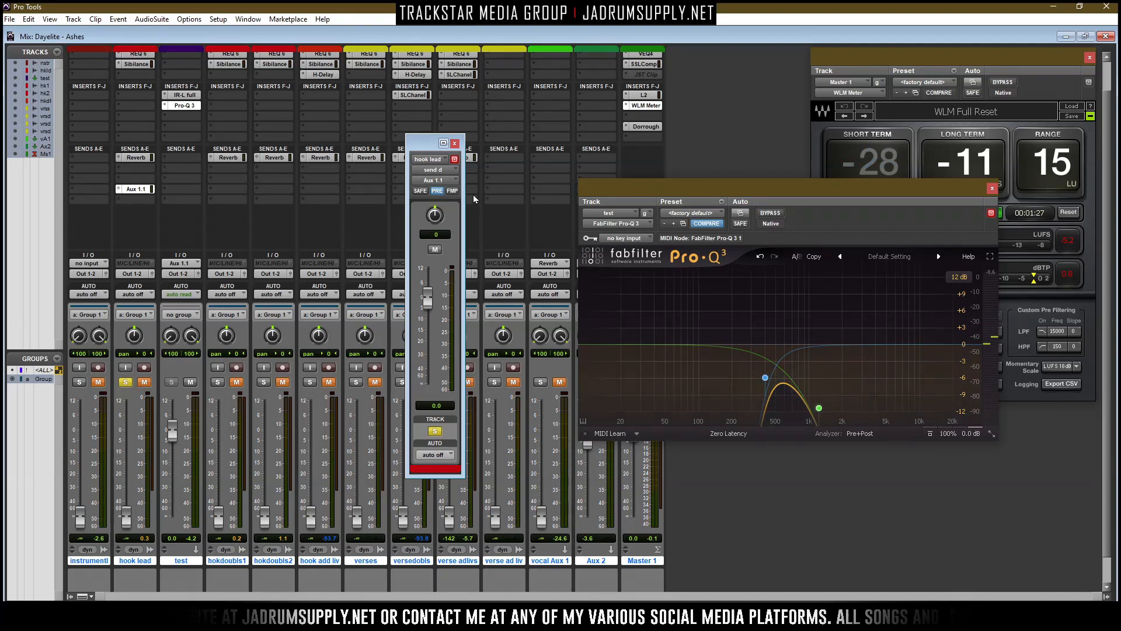
# Step: Unsolo the hook lead, unmute the grouped tracks, and raise the hook lead fader to -10.5 dB
pyautogui.click(127, 382)
pyautogui.click(145, 382)
pyautogui.moveTo(126, 517); pyautogui.dragTo(127, 460)
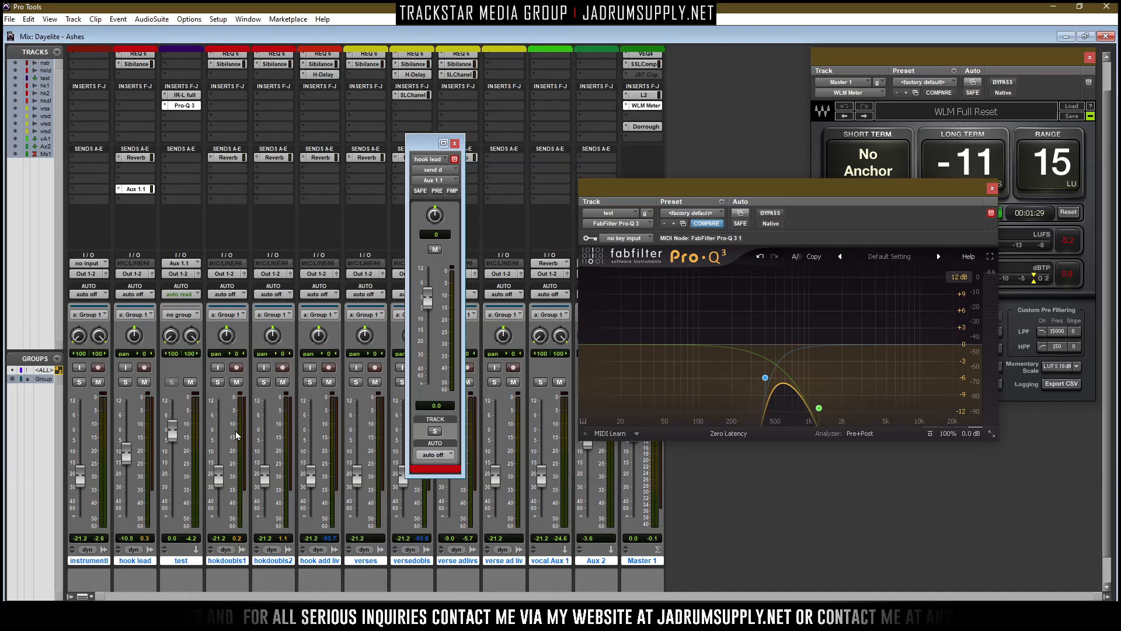
pyautogui.click(455, 143)
# Step: Set the track meters to Sample Peak and play the hook to check the levels
pyautogui.rightClick(334, 436)
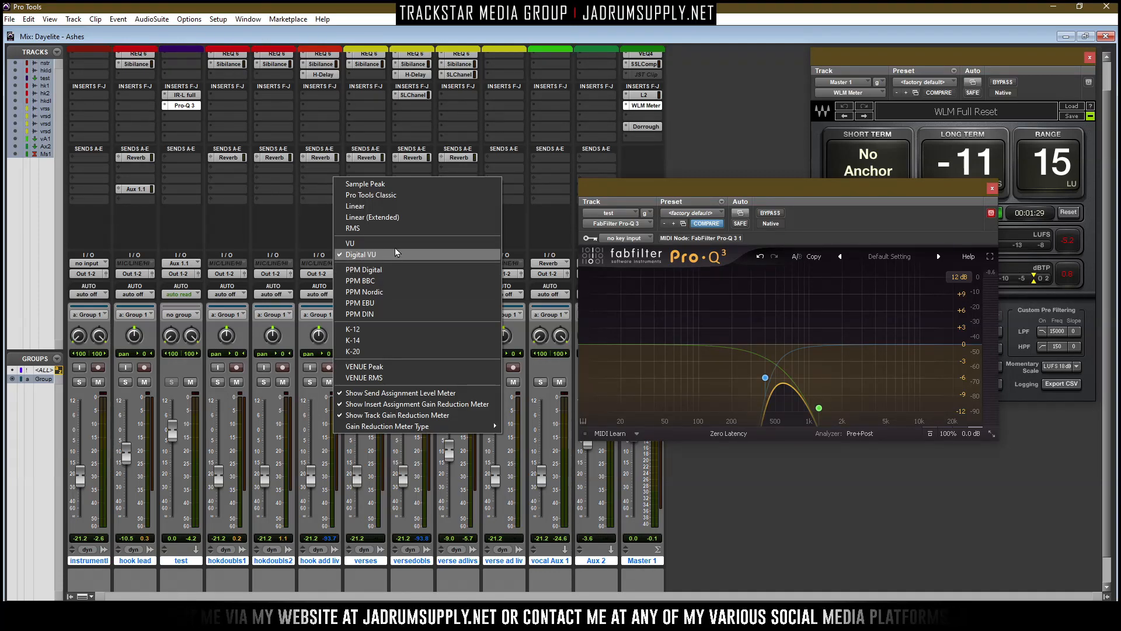
pyautogui.click(389, 186)
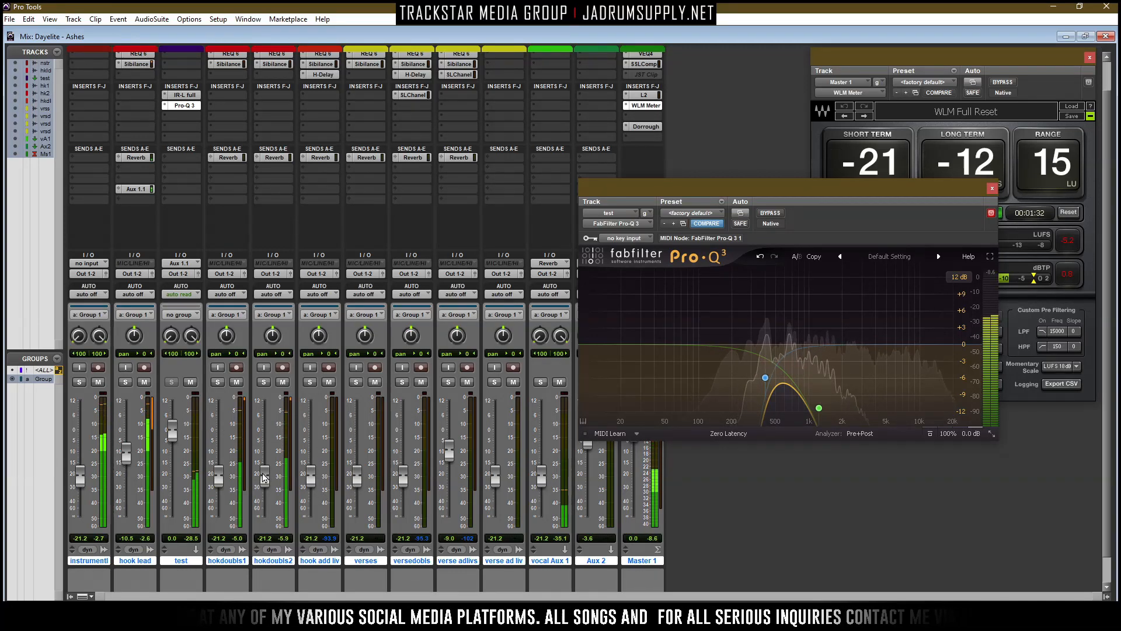
pyautogui.rightClick(196, 413)
pyautogui.click(196, 427)
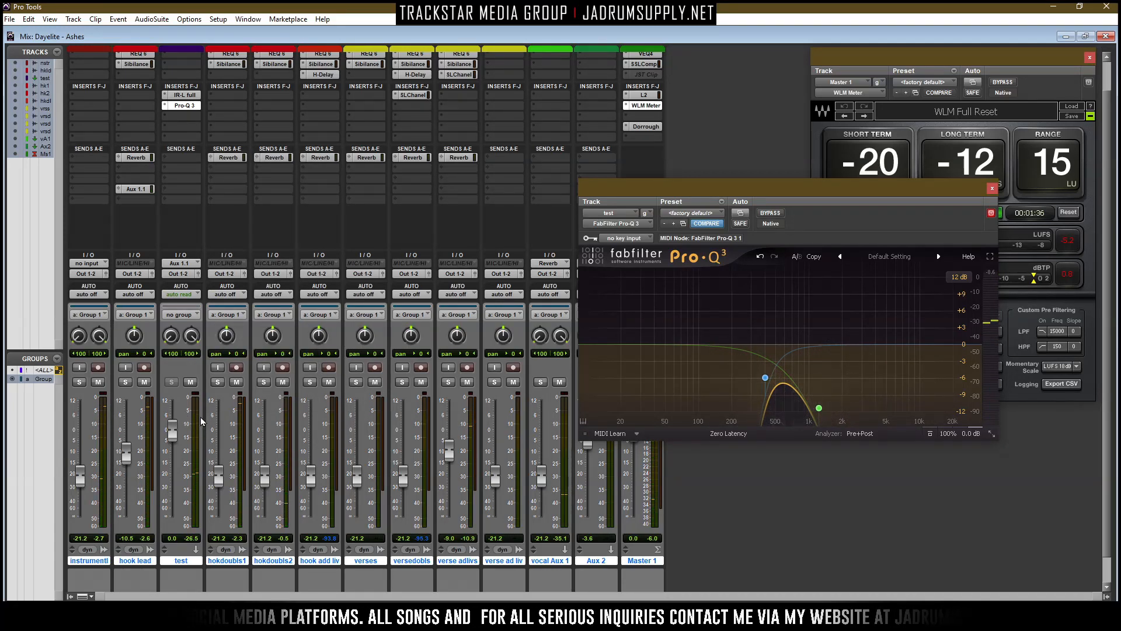
pyautogui.press('space')
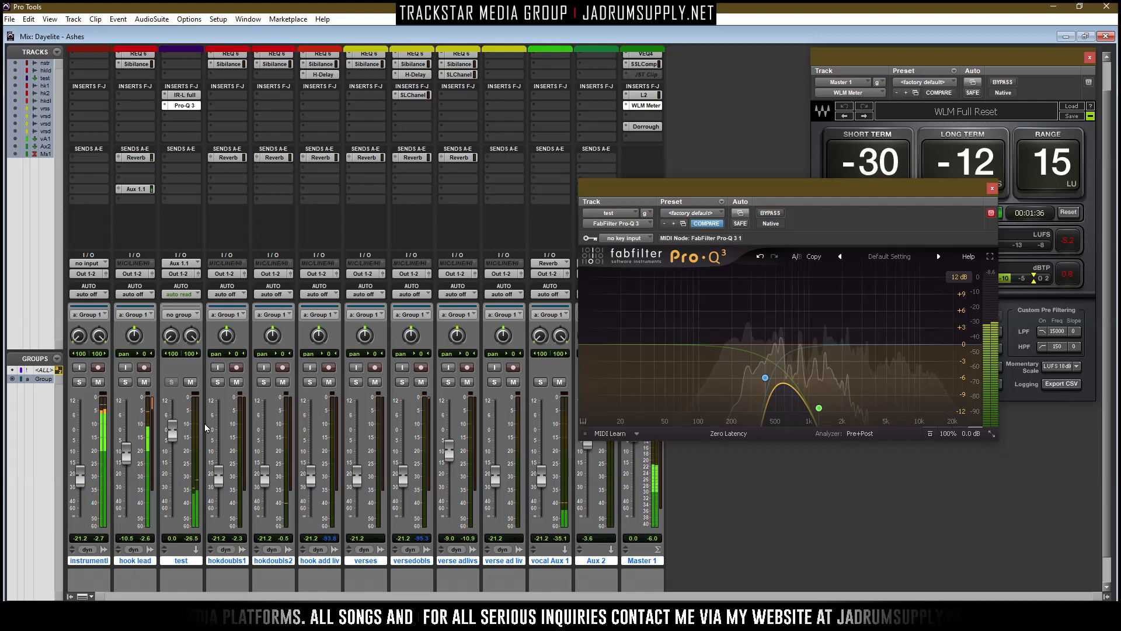
# Step: Compare the Pro Tools Classic meter scale with Digital VU on the mixer tracks
pyautogui.rightClick(184, 411)
pyautogui.click(234, 176)
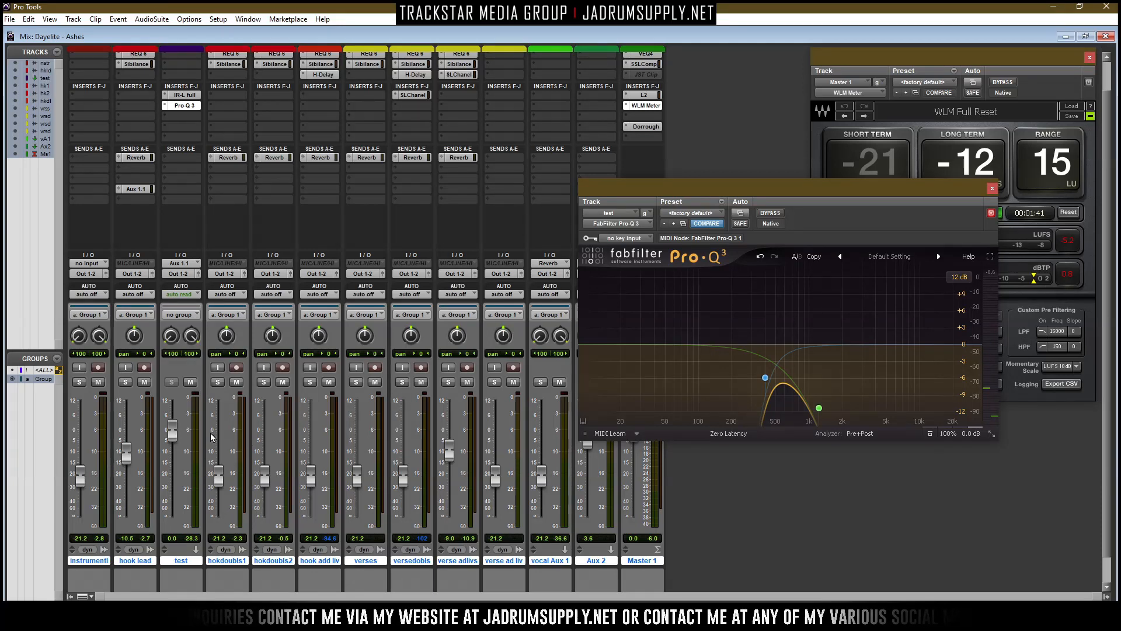
pyautogui.rightClick(195, 434)
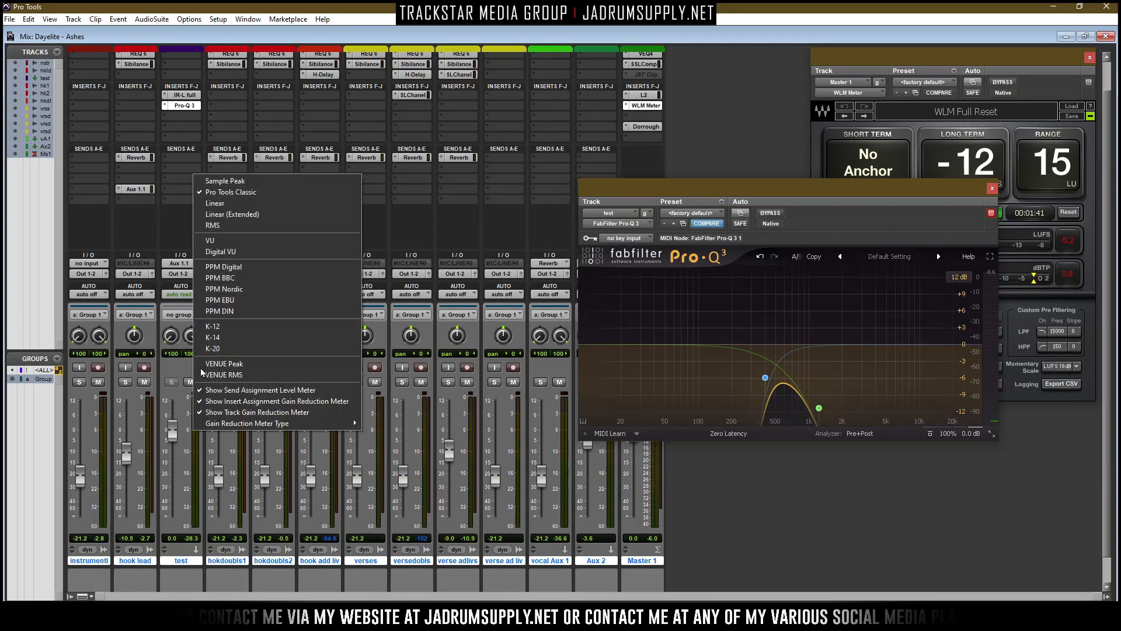
pyautogui.click(239, 252)
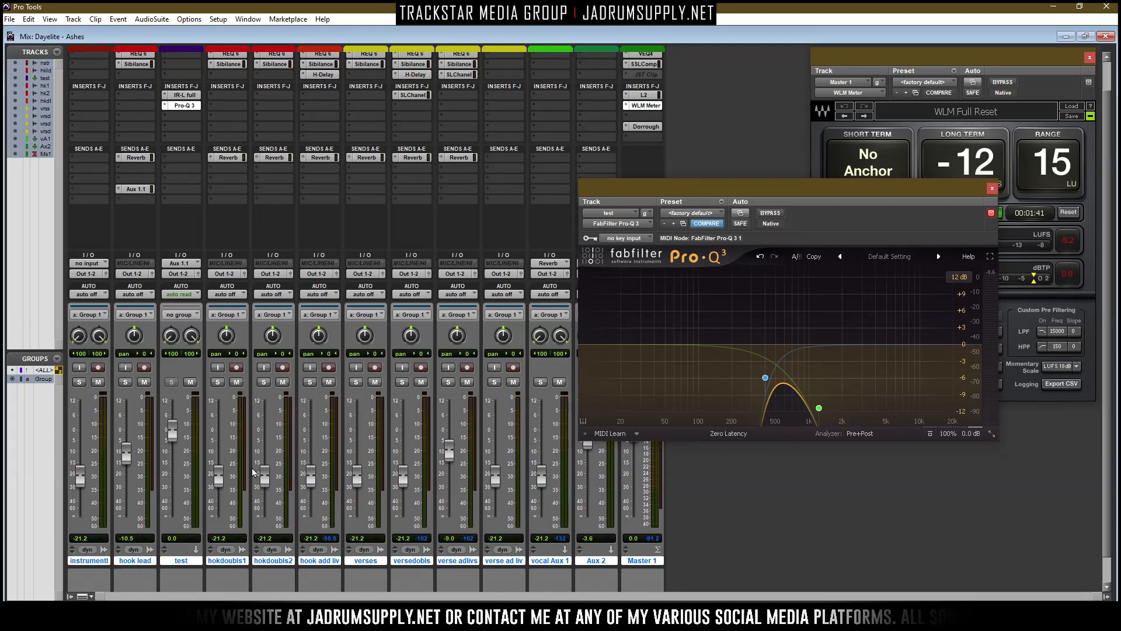
# Step: Return the track meters to Pro Tools Classic and play a short part of the hook to check the levels
pyautogui.rightClick(237, 439)
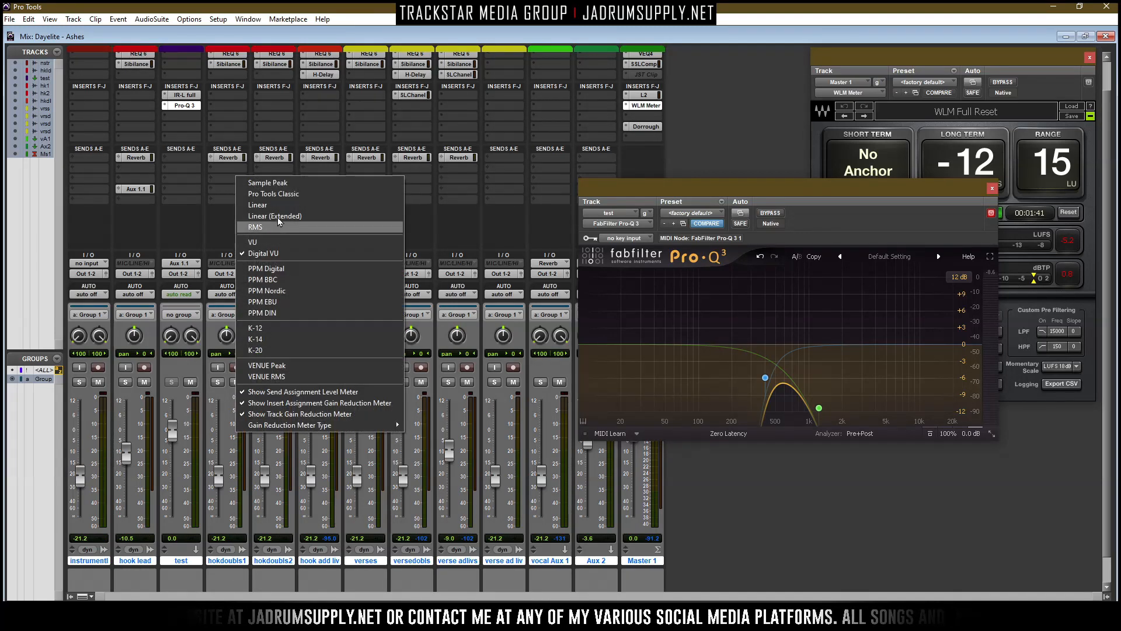
pyautogui.click(284, 194)
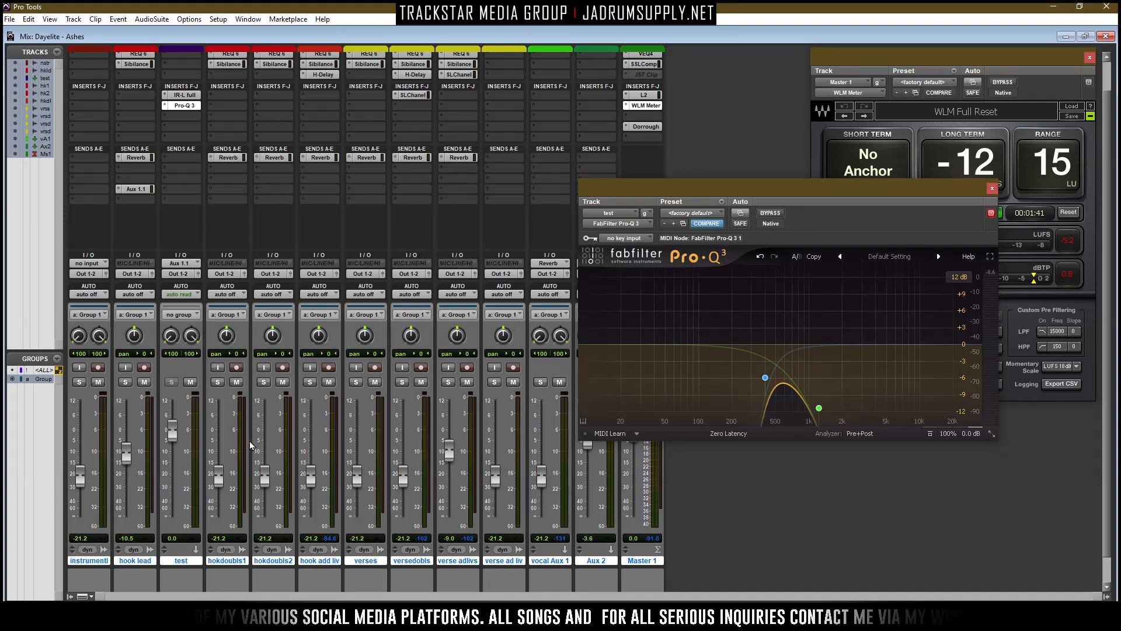
pyautogui.press('space')
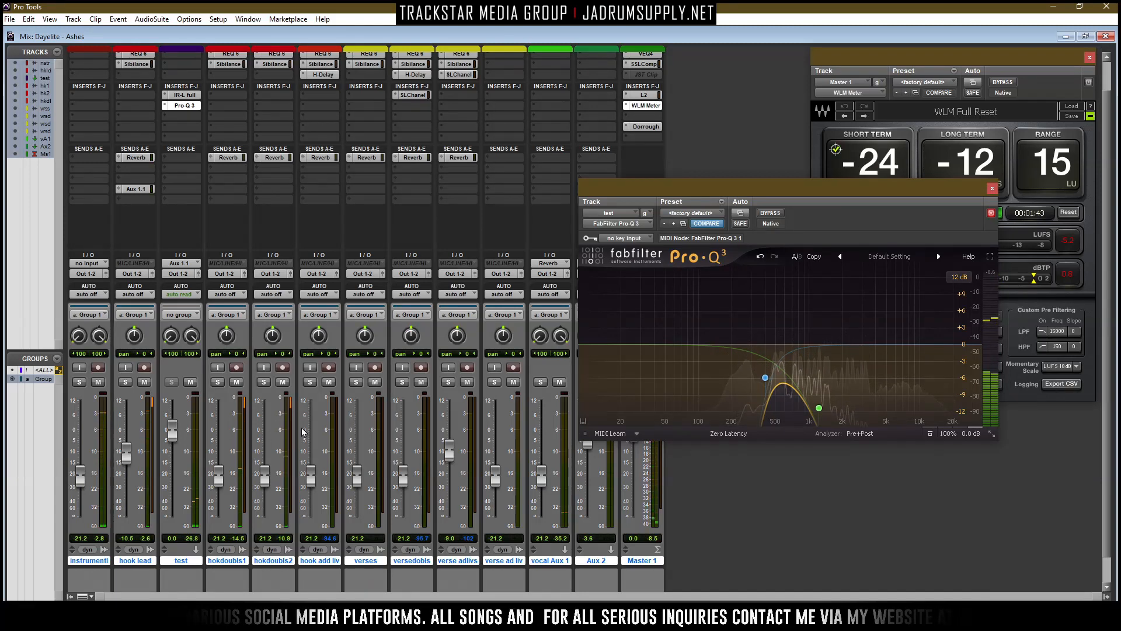
pyautogui.press('space')
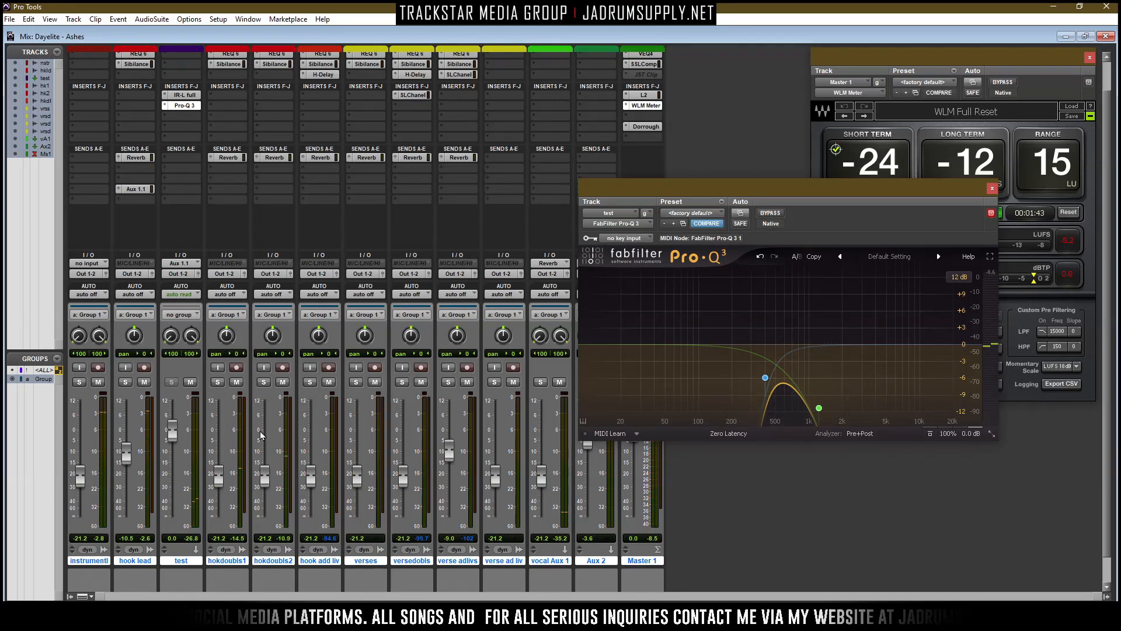
# Step: Move the Pro-Q 3 window clear of the Aux 2 and master faders, set the track meters to VU, and play the hook
pyautogui.moveTo(813, 192); pyautogui.dragTo(916, 185)
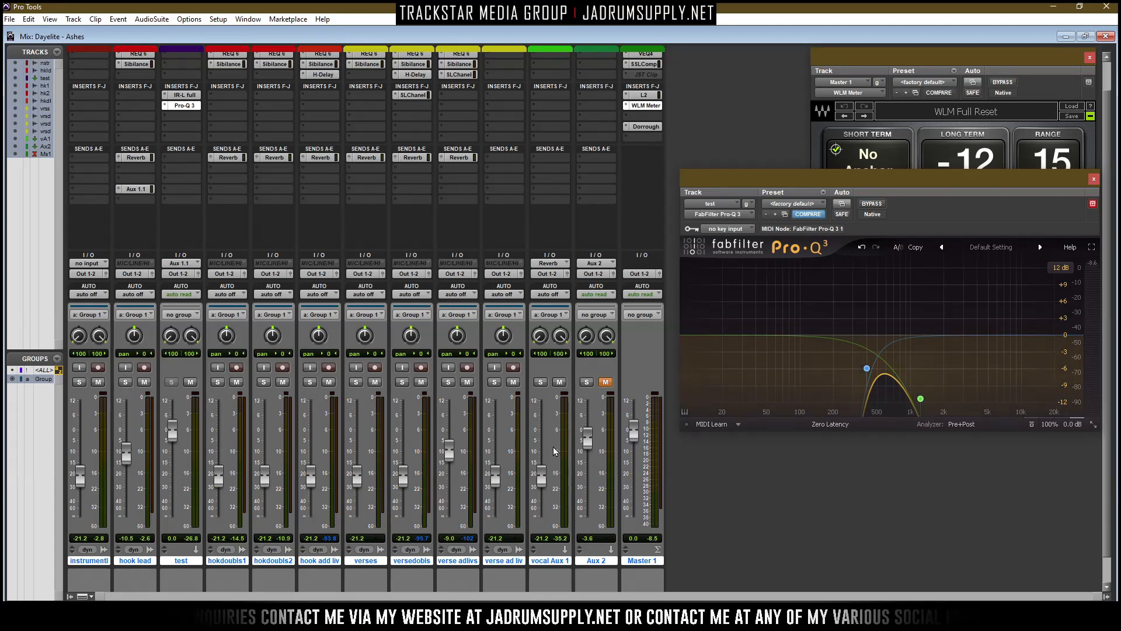
pyautogui.rightClick(195, 422)
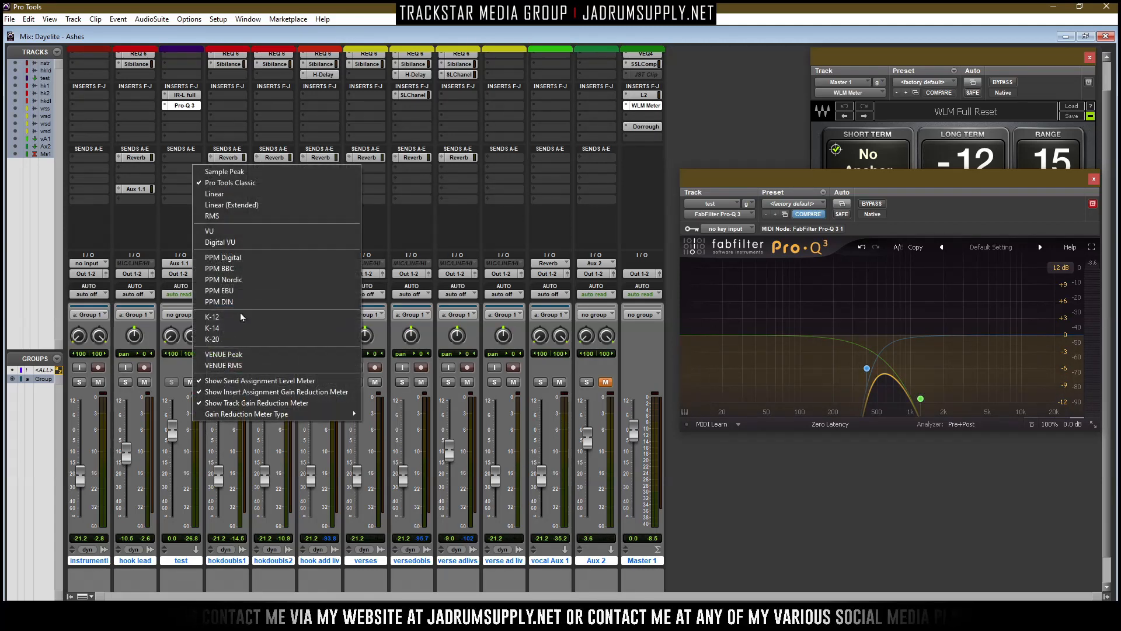
pyautogui.click(254, 231)
pyautogui.press('space')
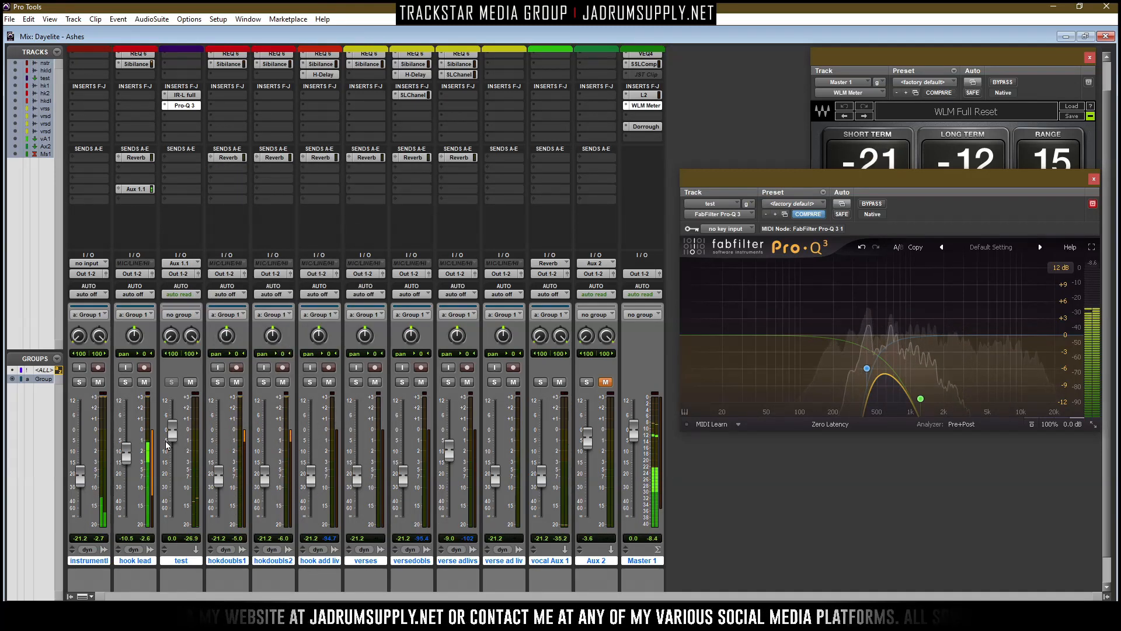
pyautogui.press('space')
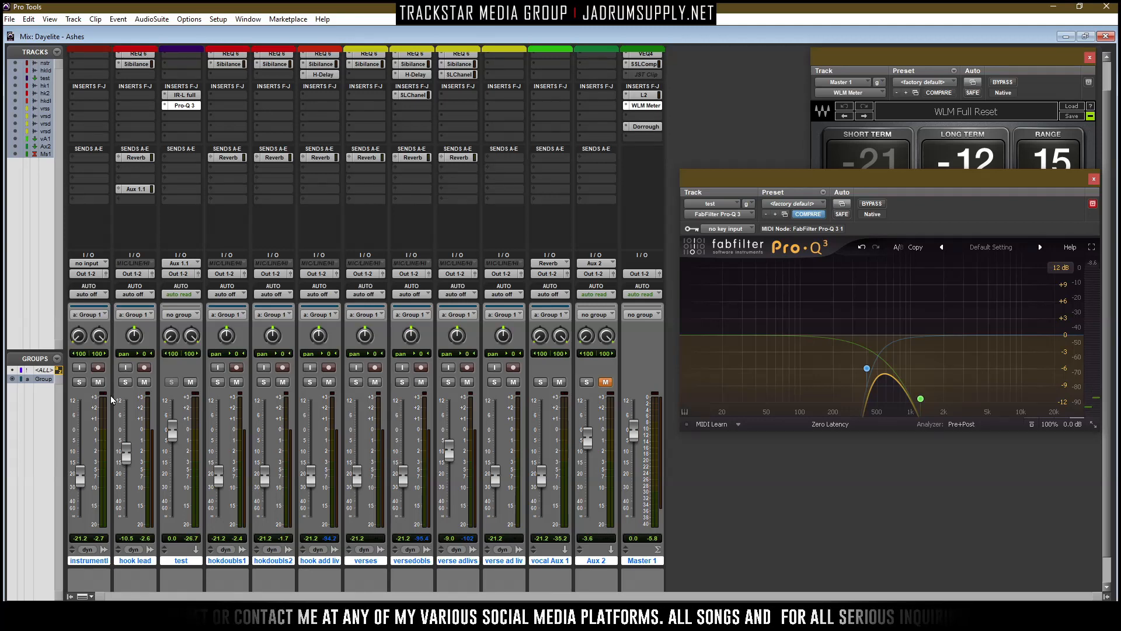
# Step: Set the track meters to K-20 and play the hook to check the levels
pyautogui.rightClick(196, 439)
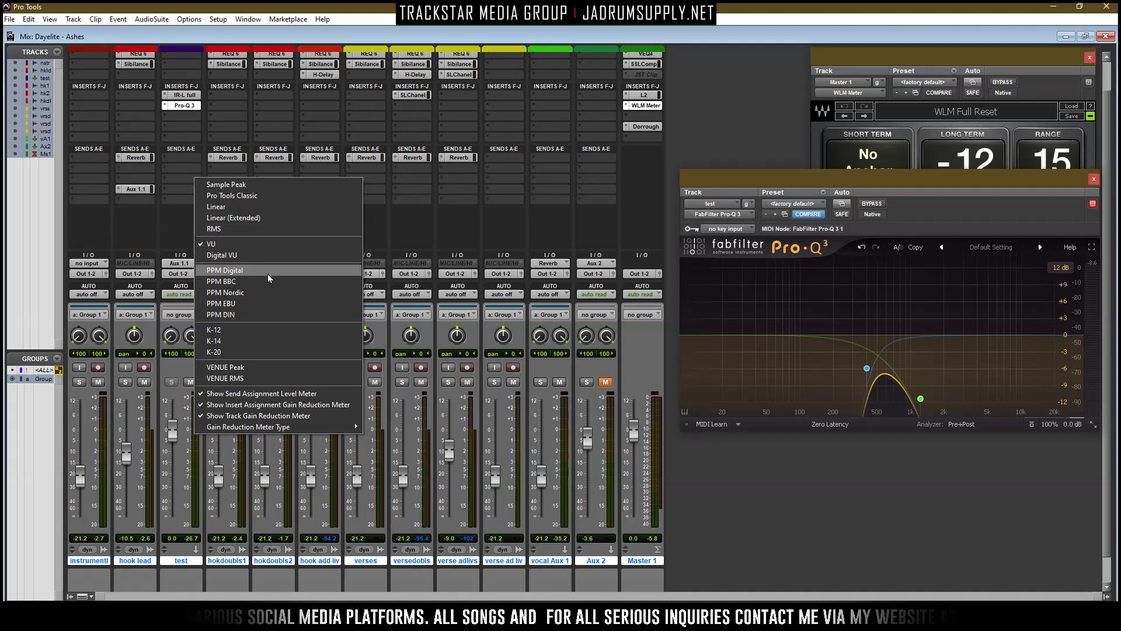
pyautogui.click(244, 352)
pyautogui.press('space')
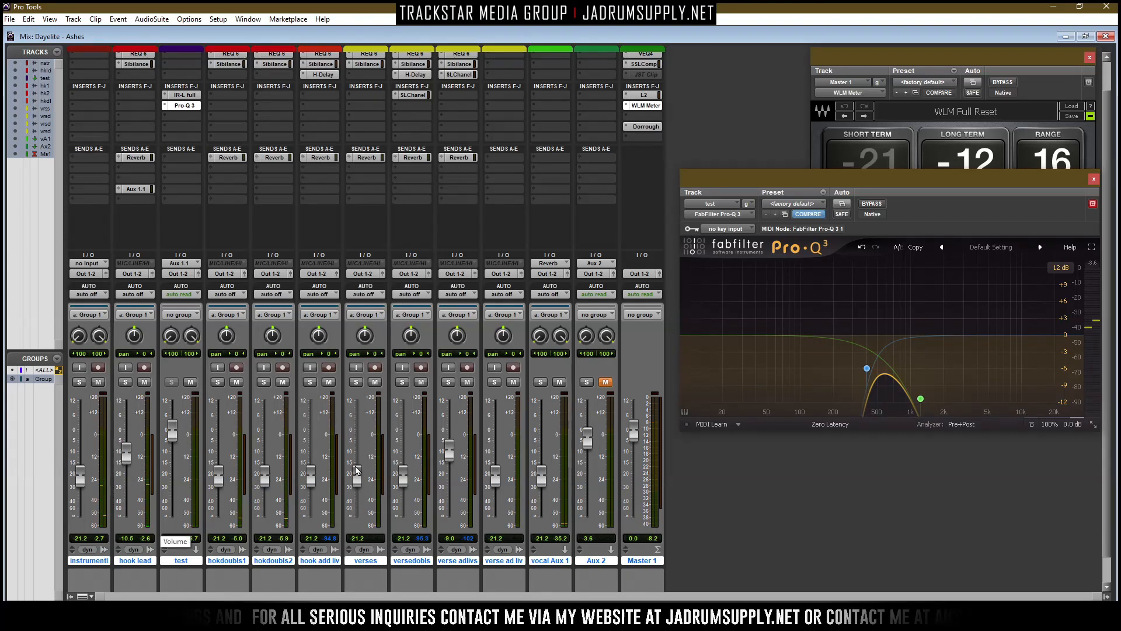
# Step: Switch the track meters to Digital VU, change them to RMS, and play the hook to compare the readings
pyautogui.rightClick(195, 453)
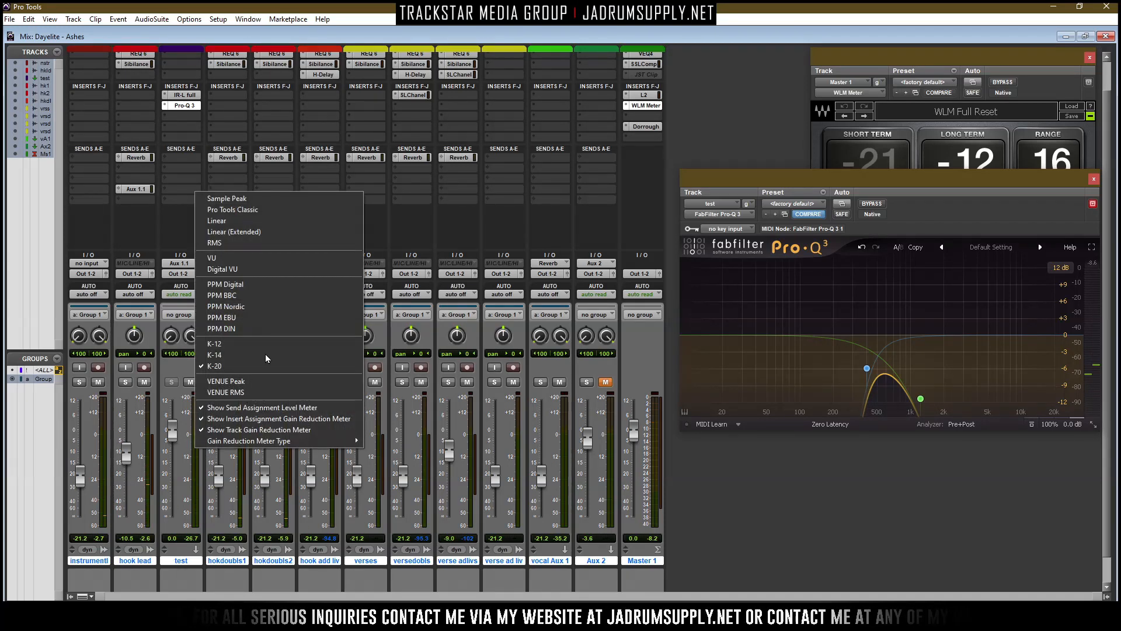
pyautogui.click(254, 270)
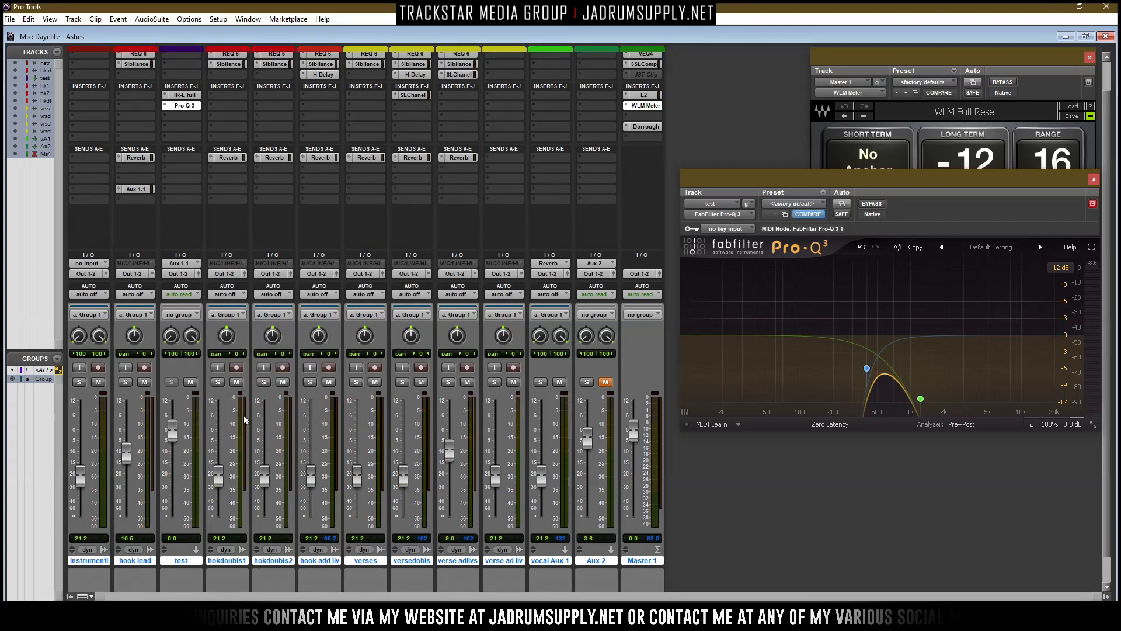
pyautogui.rightClick(239, 430)
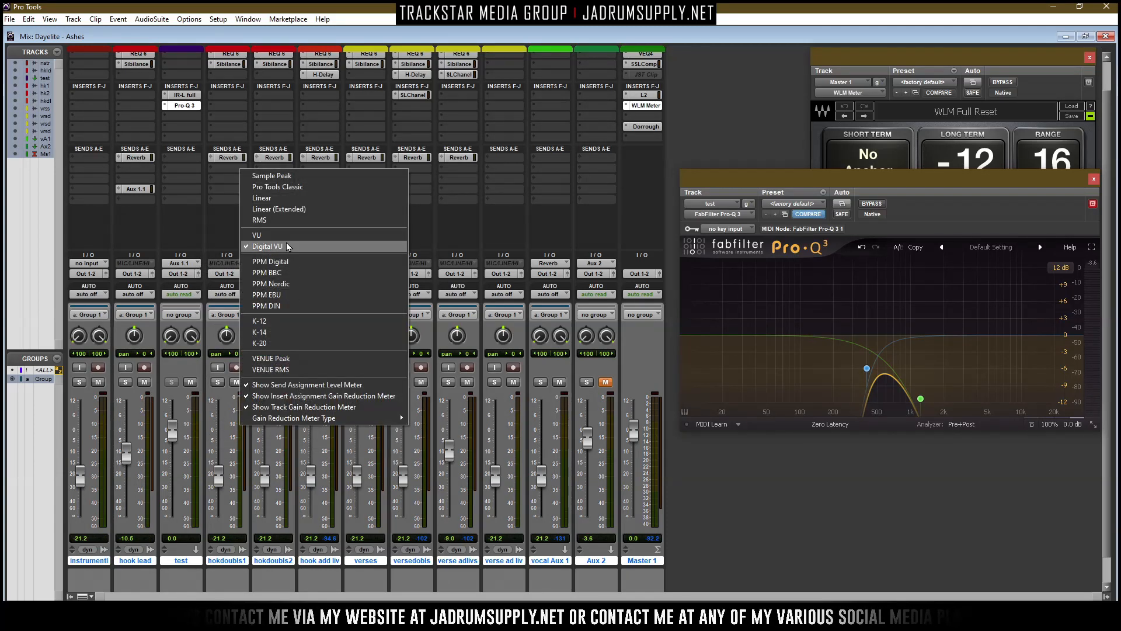
pyautogui.click(294, 221)
pyautogui.press('space')
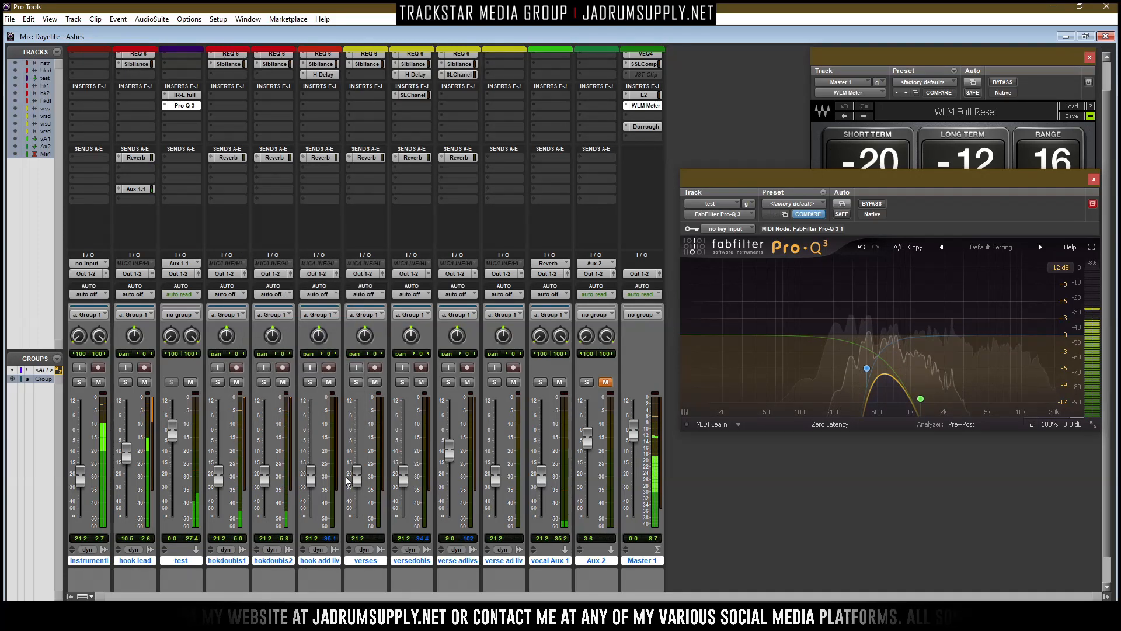
pyautogui.press('space')
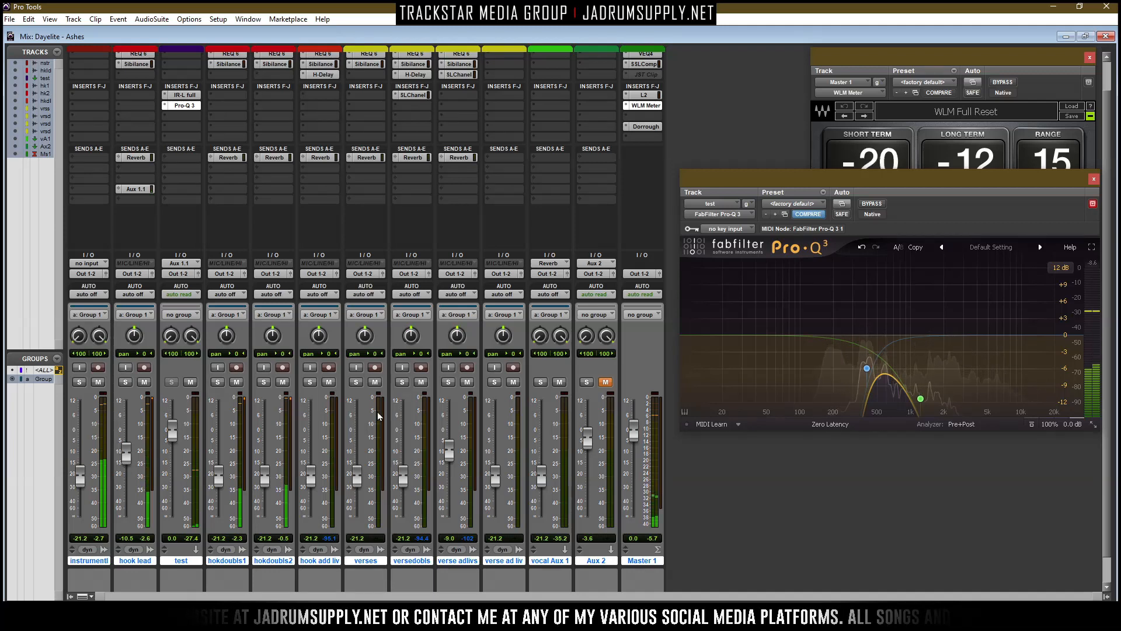